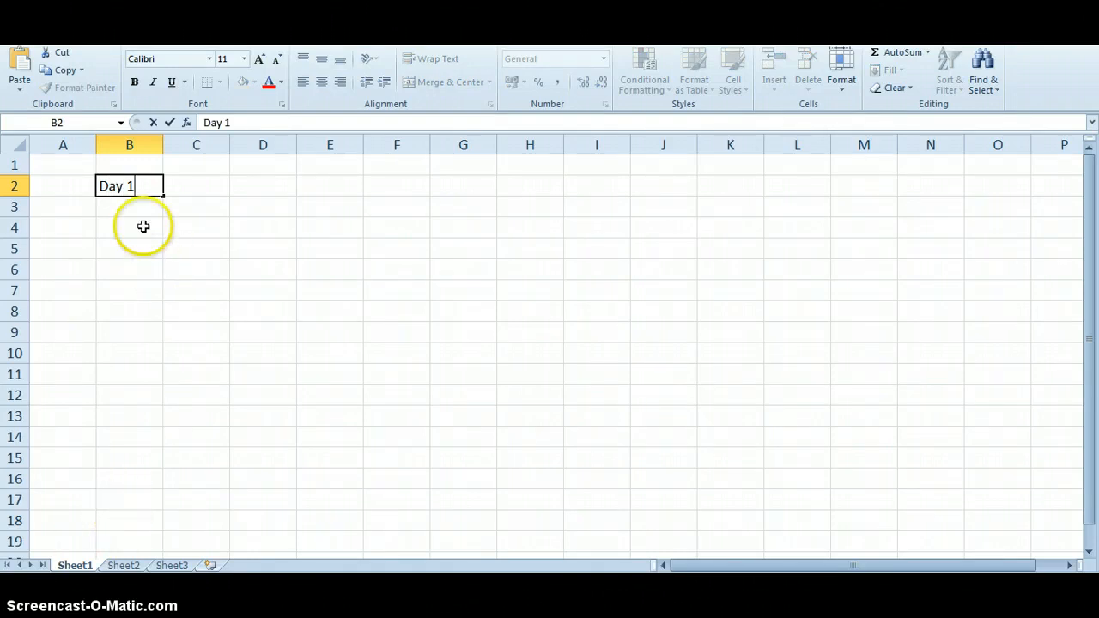
# Extend the Day 1 header in B2 as a series through D2 to create Day 2 and Day 3
pyautogui.click(130, 201)
pyautogui.click(147, 188)
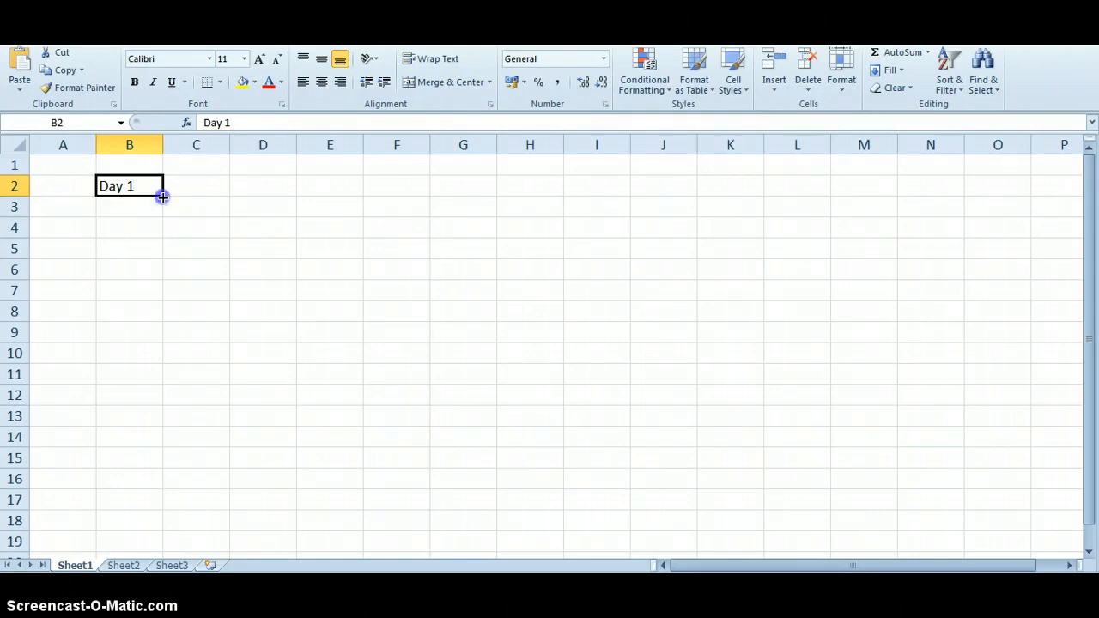
pyautogui.moveTo(162, 197); pyautogui.dragTo(280, 190)
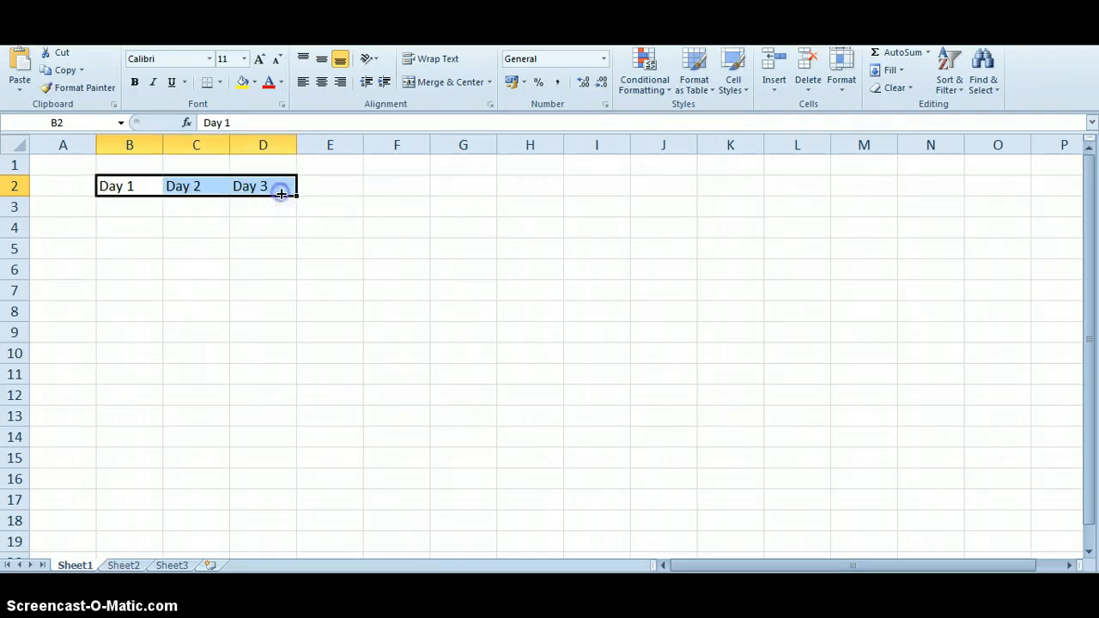
pyautogui.click(218, 213)
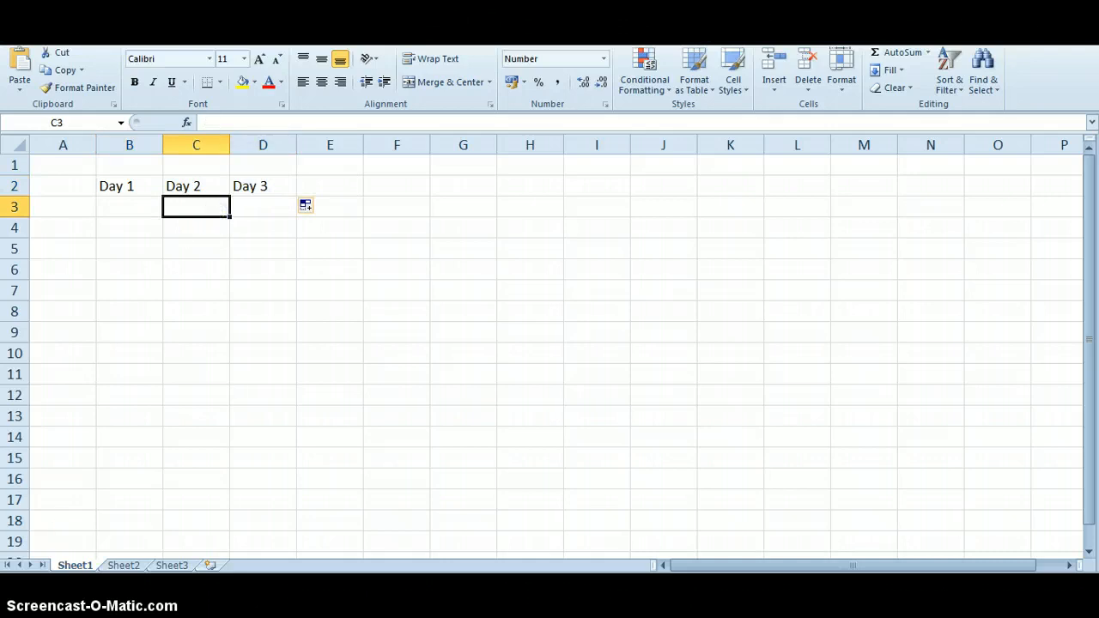
# Enter the Day 1 measurements 2.5, 2.7, 2.4, 2.9 and 3.1 in cells B3 to B7
pyautogui.click(129, 204)
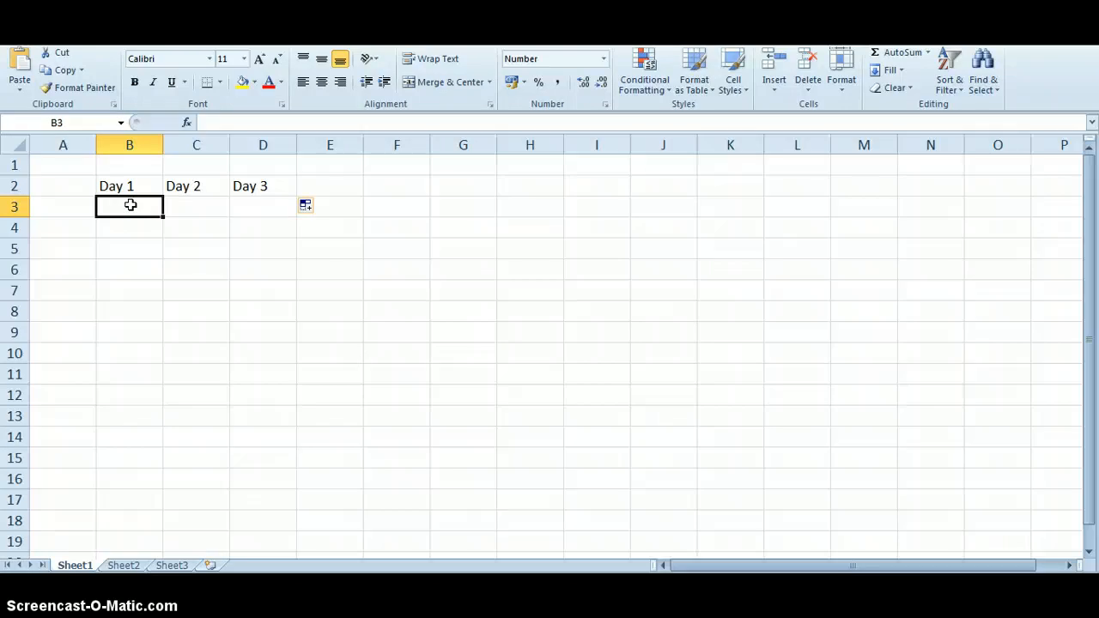
pyautogui.write('2.5')
pyautogui.press('Return')
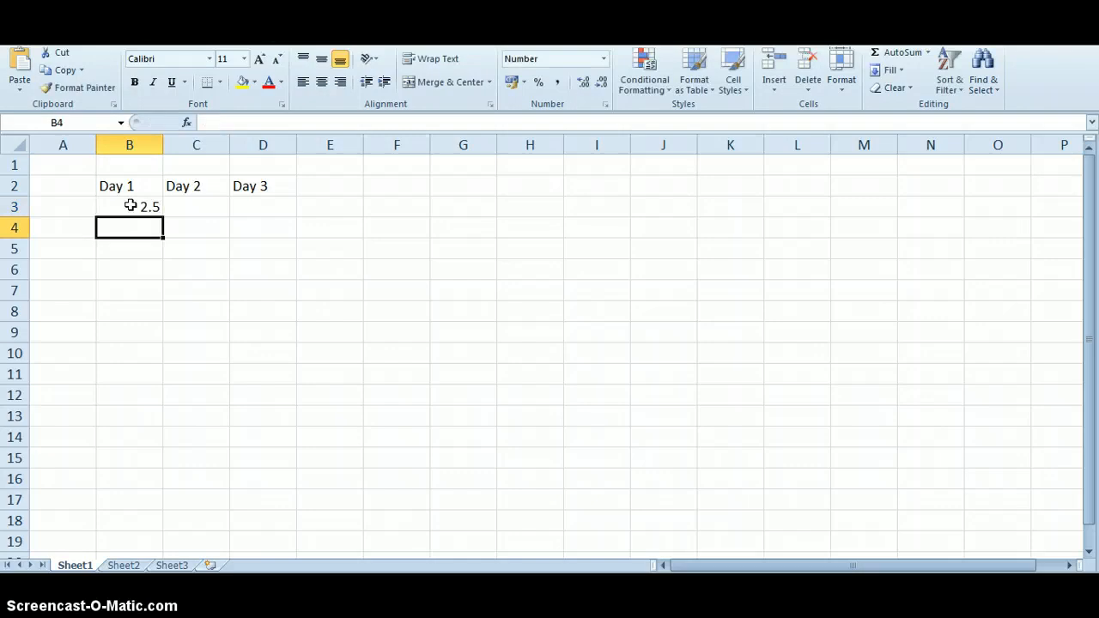
pyautogui.write('2')
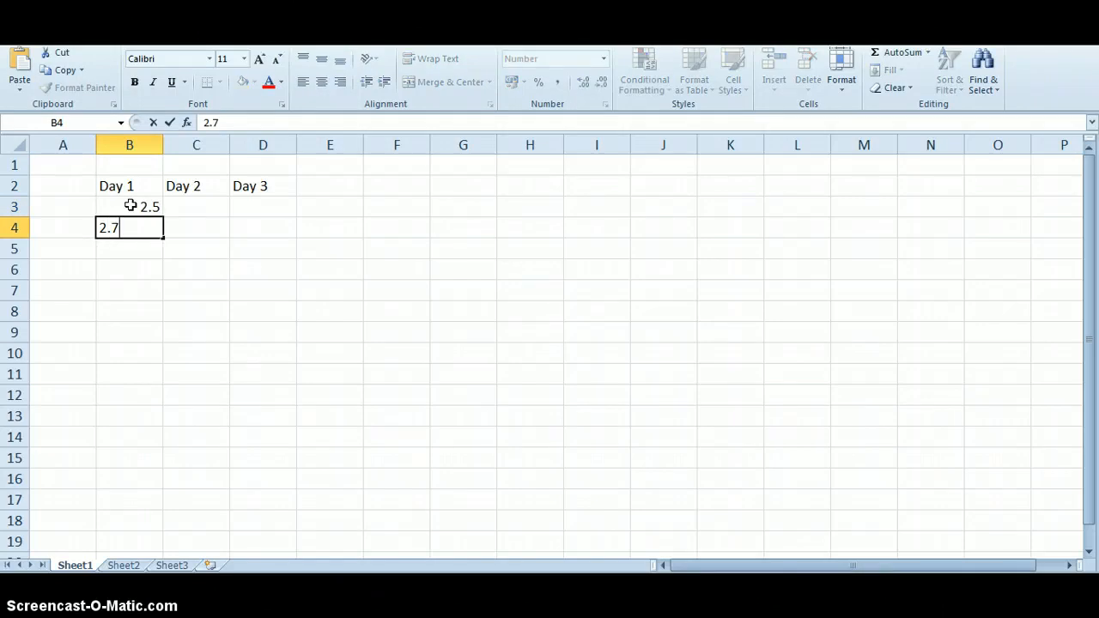
pyautogui.write('.7')
pyautogui.press('Return')
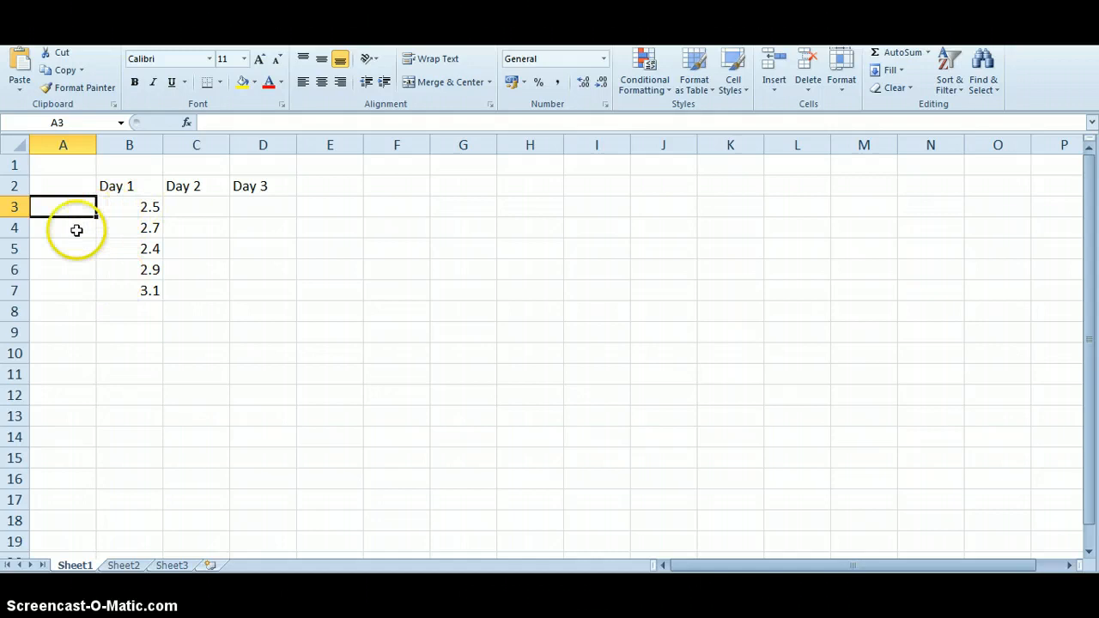
# Label A3 as Trial 1 and extend the series down to Trial 5 in A7
pyautogui.write('Trial 1')
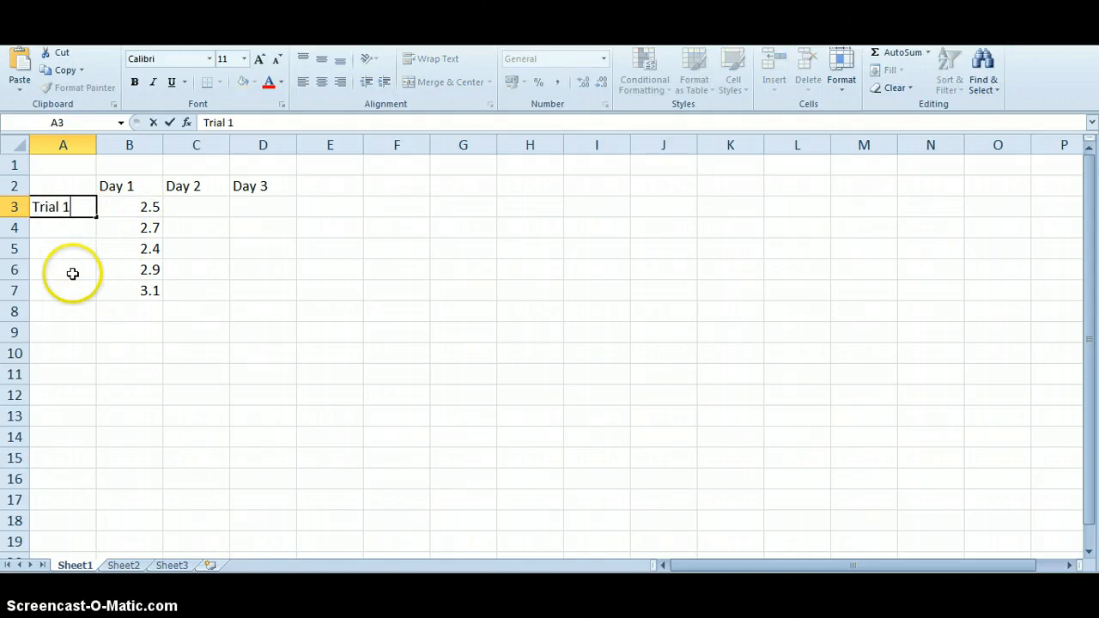
pyautogui.press('Return')
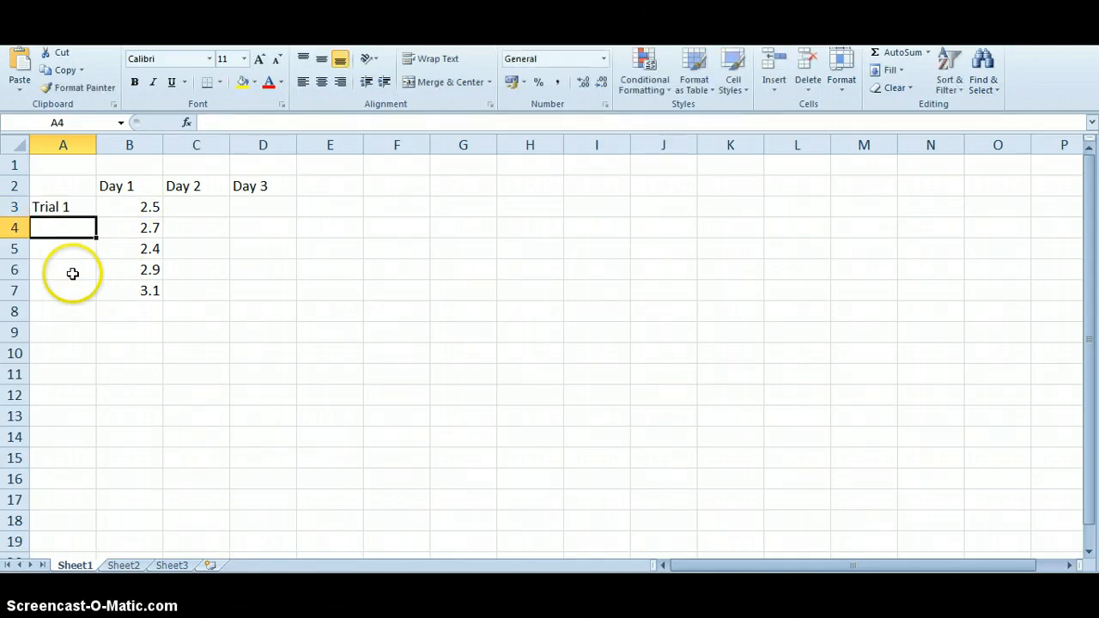
pyautogui.click(81, 206)
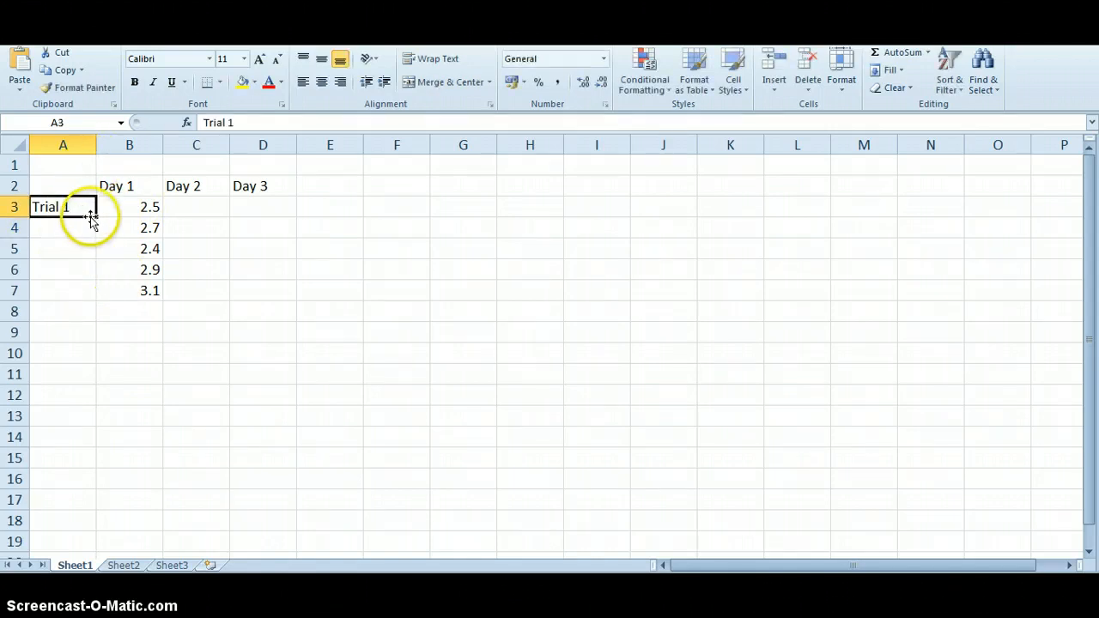
pyautogui.moveTo(95, 216); pyautogui.dragTo(90, 307)
pyautogui.click(80, 335)
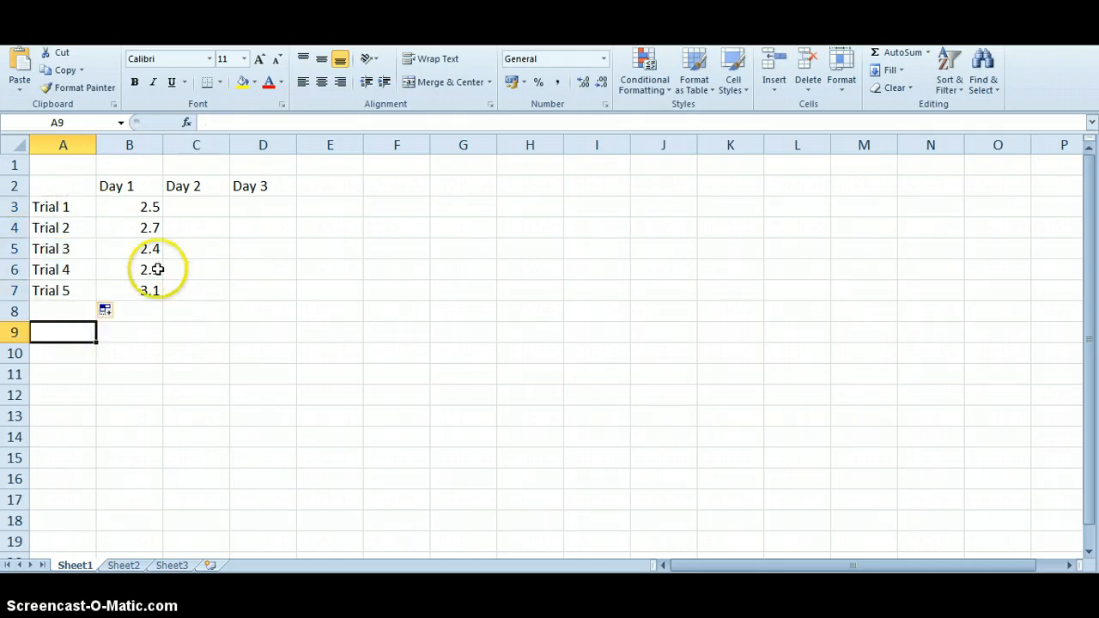
# Enter 4.5, 3.9, 4.7, 5.0, 4.2 under Day 2 and 7.8, 7.1, 7.3, 7.9, 9.1 under Day 3
pyautogui.click(192, 207)
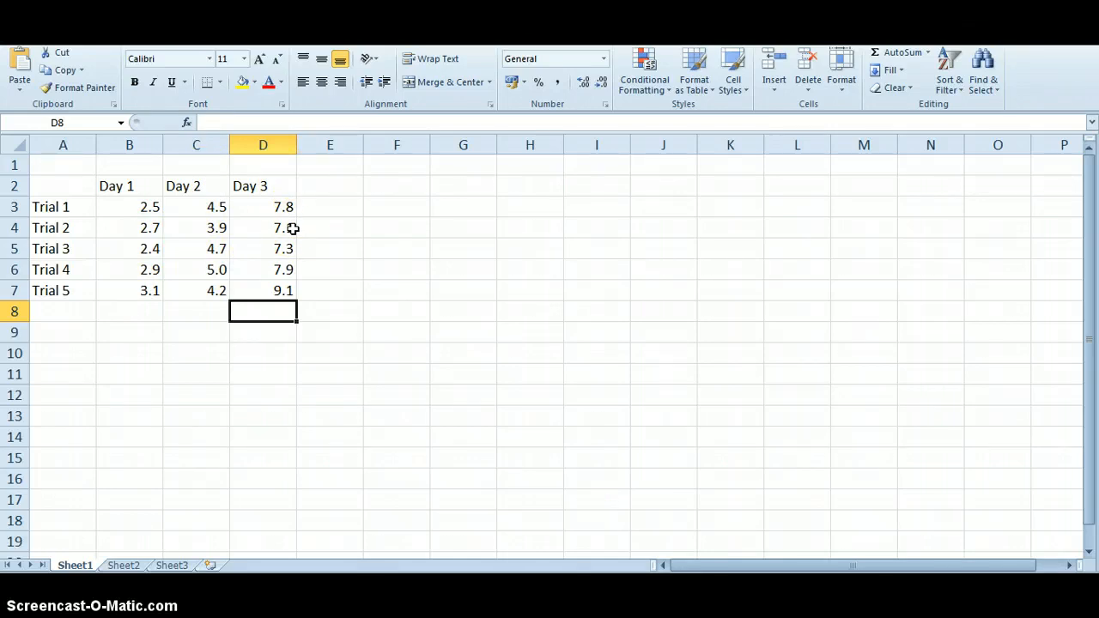
# Add the row labels "average" in A8 and "standard deviation" in A9
pyautogui.click(57, 317)
pyautogui.write('aver')
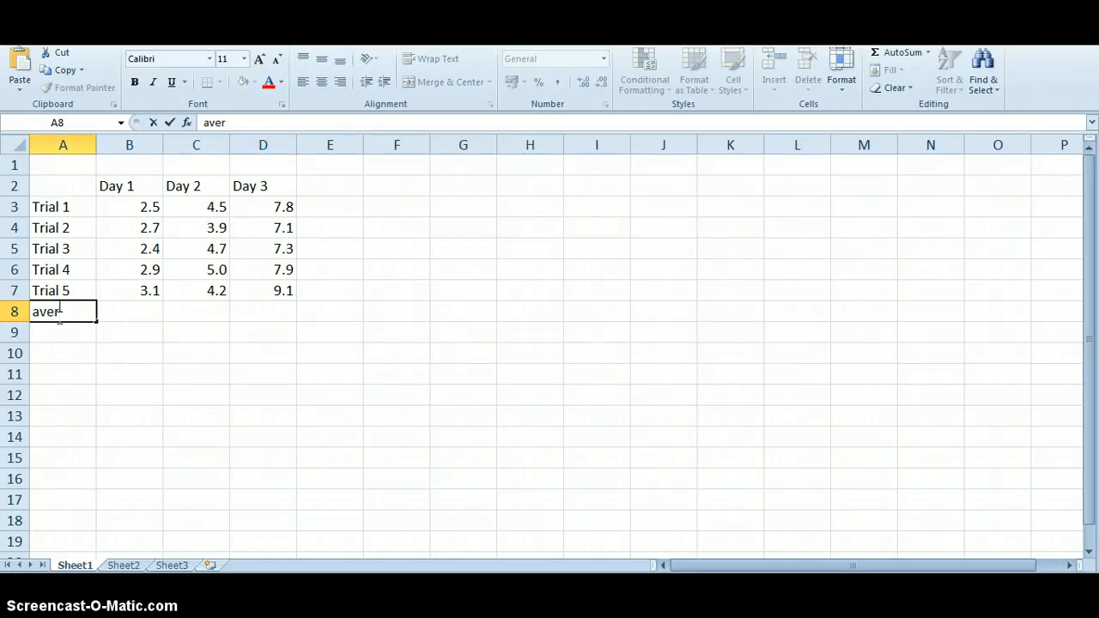
pyautogui.write('age')
pyautogui.press('Return')
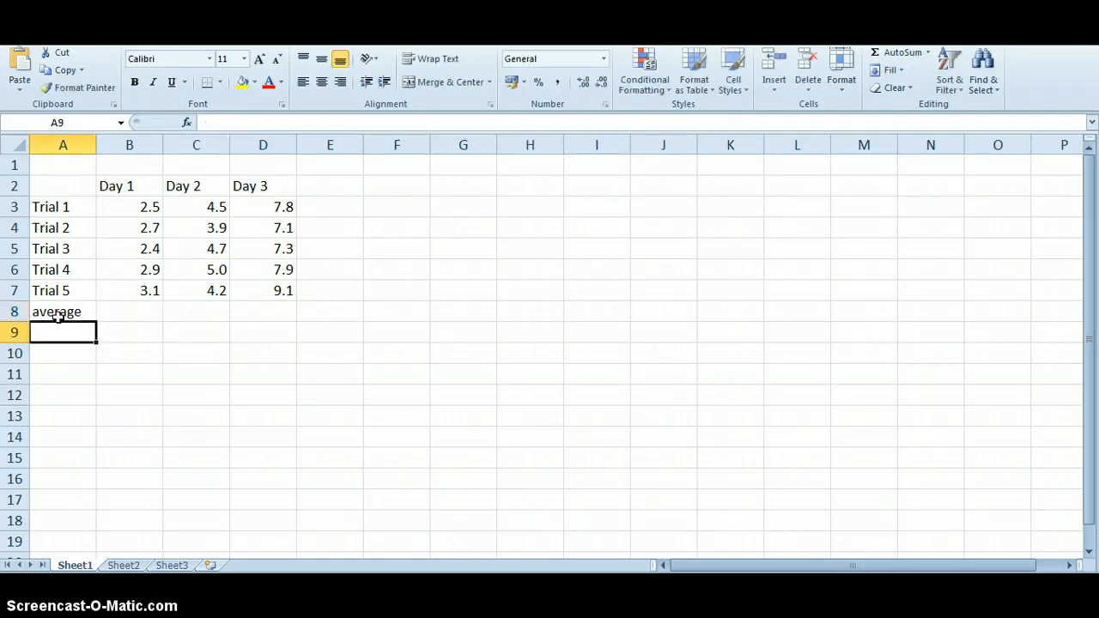
pyautogui.write('standar')
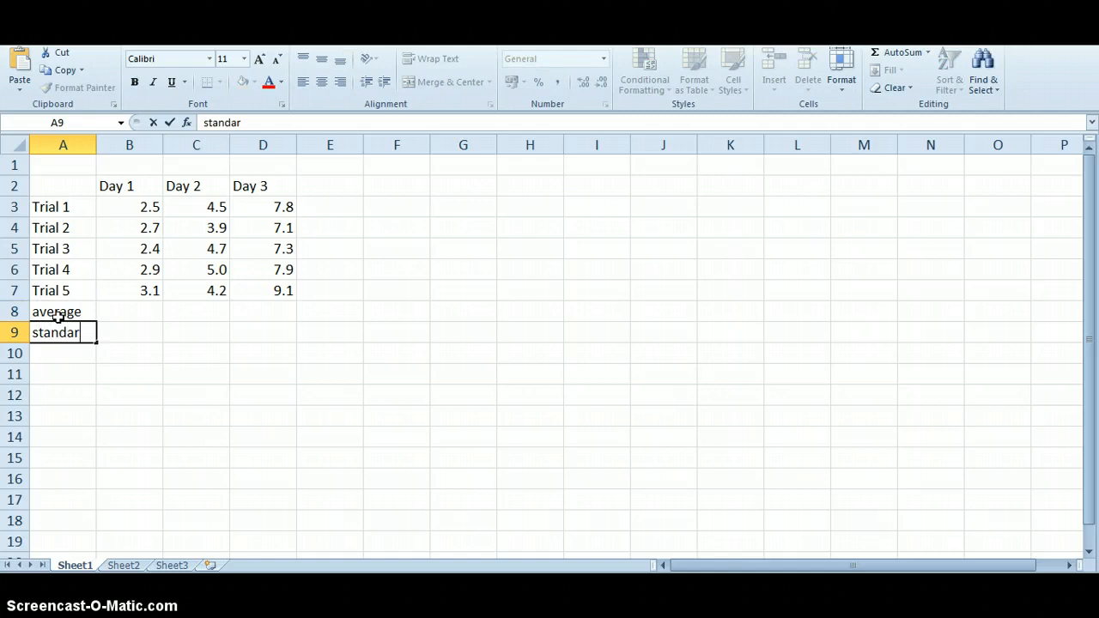
pyautogui.write('d deviation')
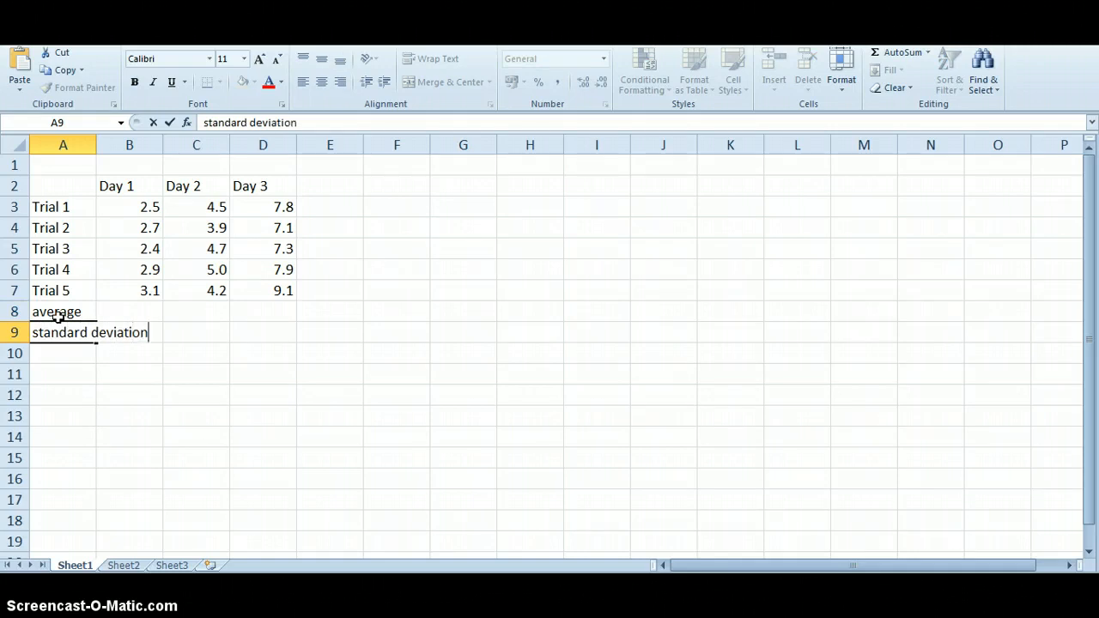
pyautogui.press('Tab')
# Calculate the Day 1 average in B8 with the AVERAGE function over B3:B7
pyautogui.press('Up')
pyautogui.write('=')
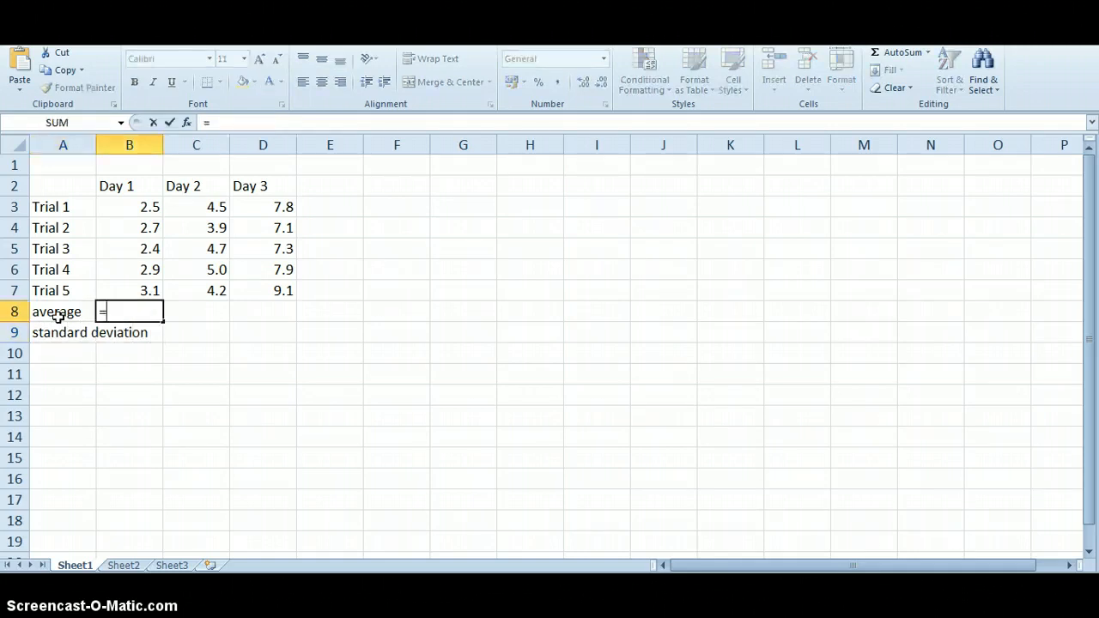
pyautogui.write('aver')
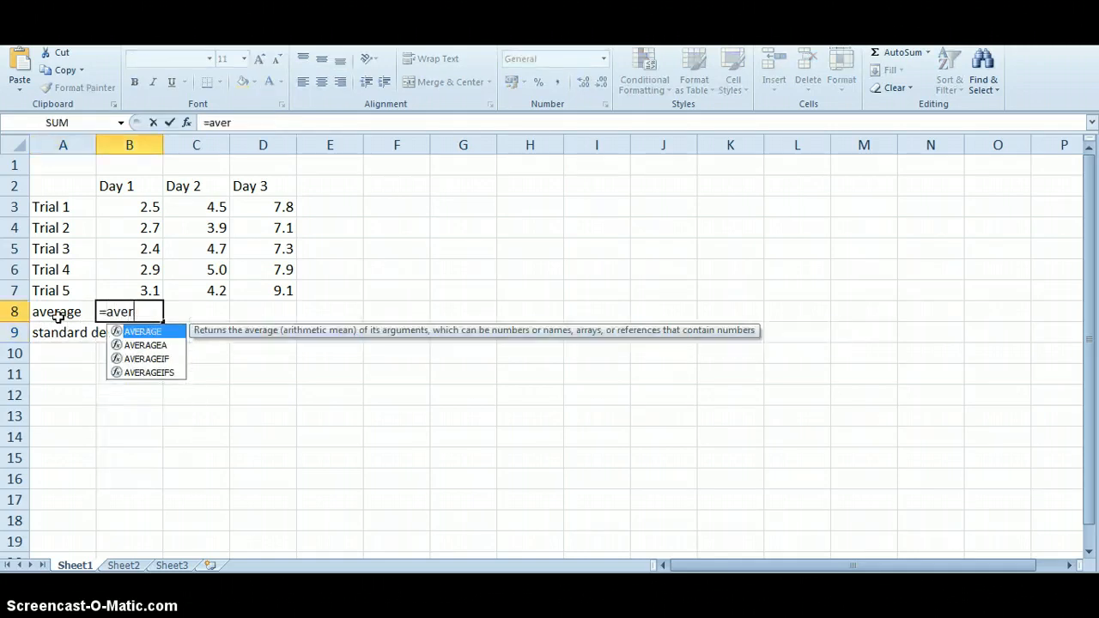
pyautogui.doubleClick(137, 333)
pyautogui.moveTo(140, 288); pyautogui.dragTo(133, 214)
pyautogui.press('Return')
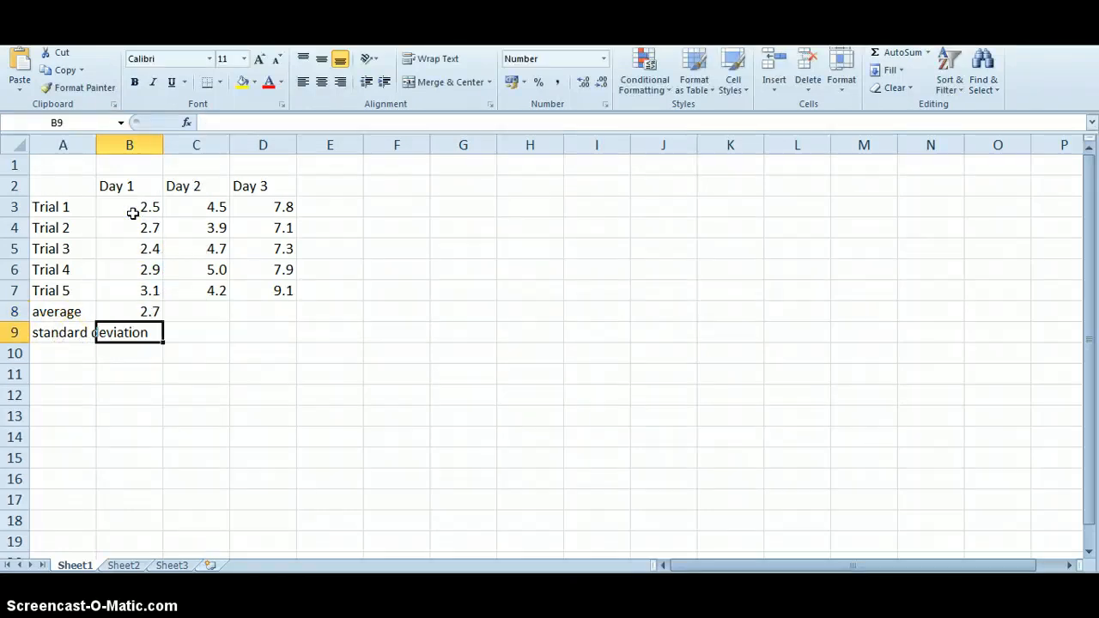
# Apply a thick box border around the average row, cells A8 to D8
pyautogui.click(123, 312)
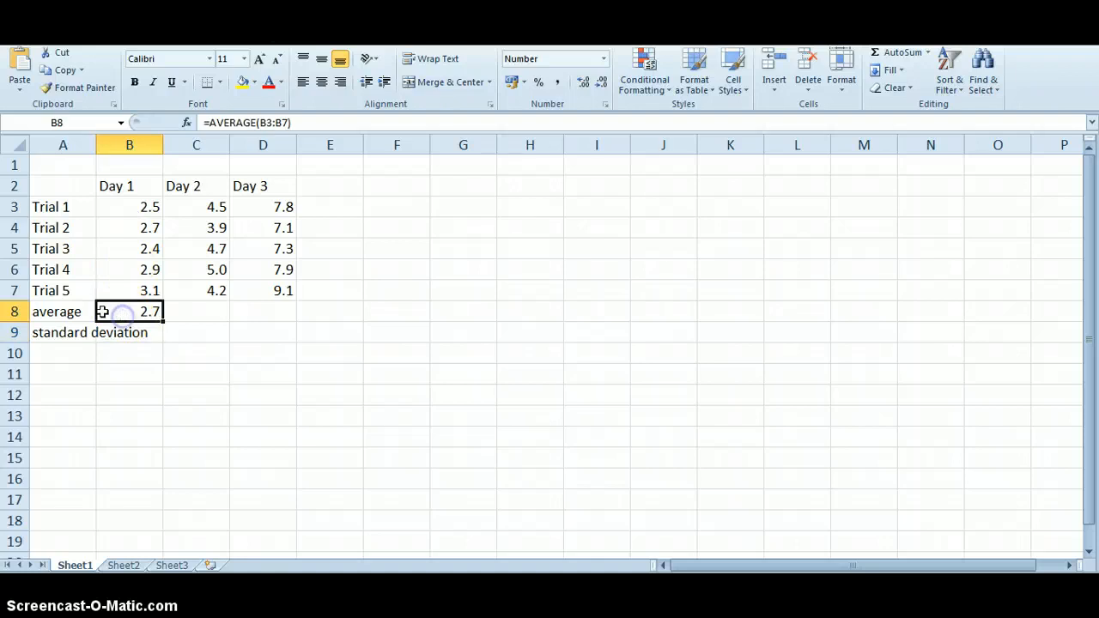
pyautogui.moveTo(74, 310); pyautogui.dragTo(266, 318)
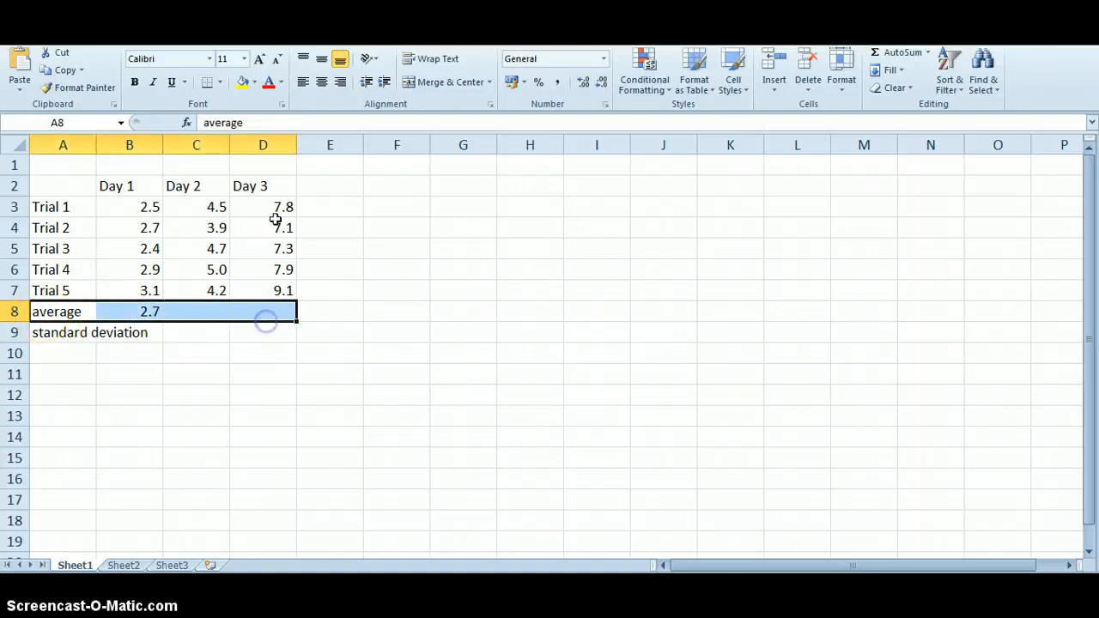
pyautogui.click(221, 83)
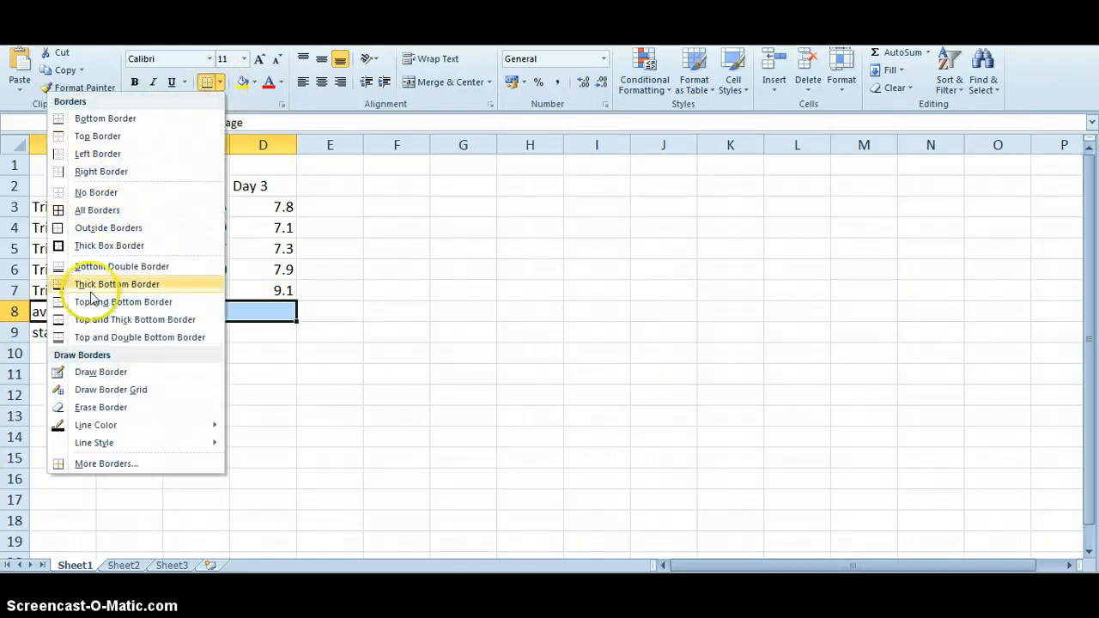
pyautogui.click(101, 247)
pyautogui.click(131, 331)
# Copy the average formula from B8 across to C8 and D8 for Day 2 and Day 3
pyautogui.click(128, 311)
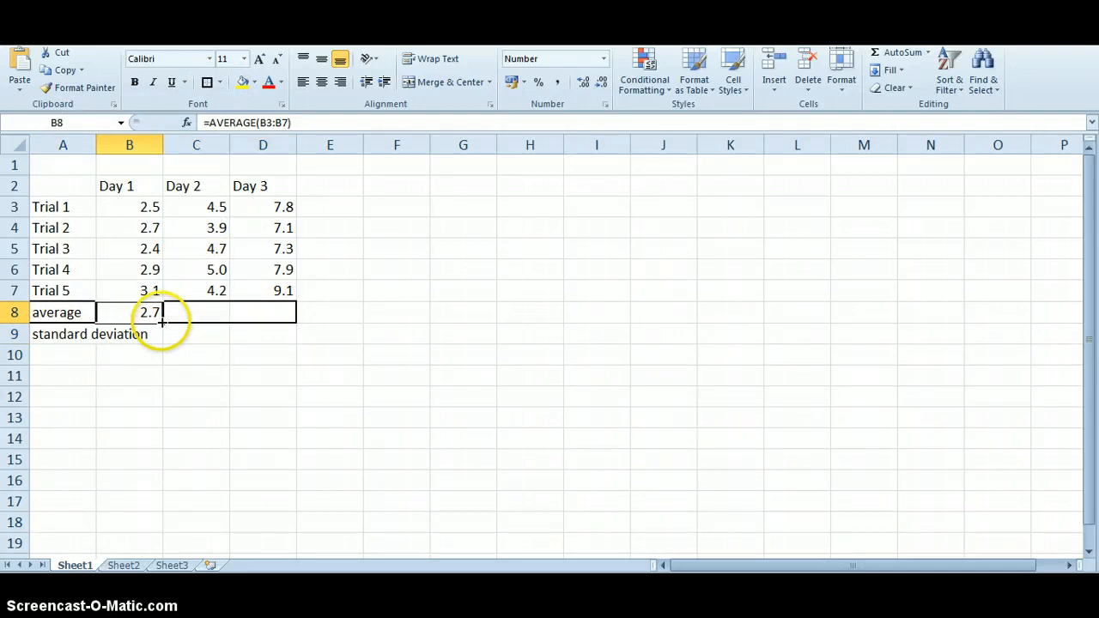
pyautogui.click(306, 123)
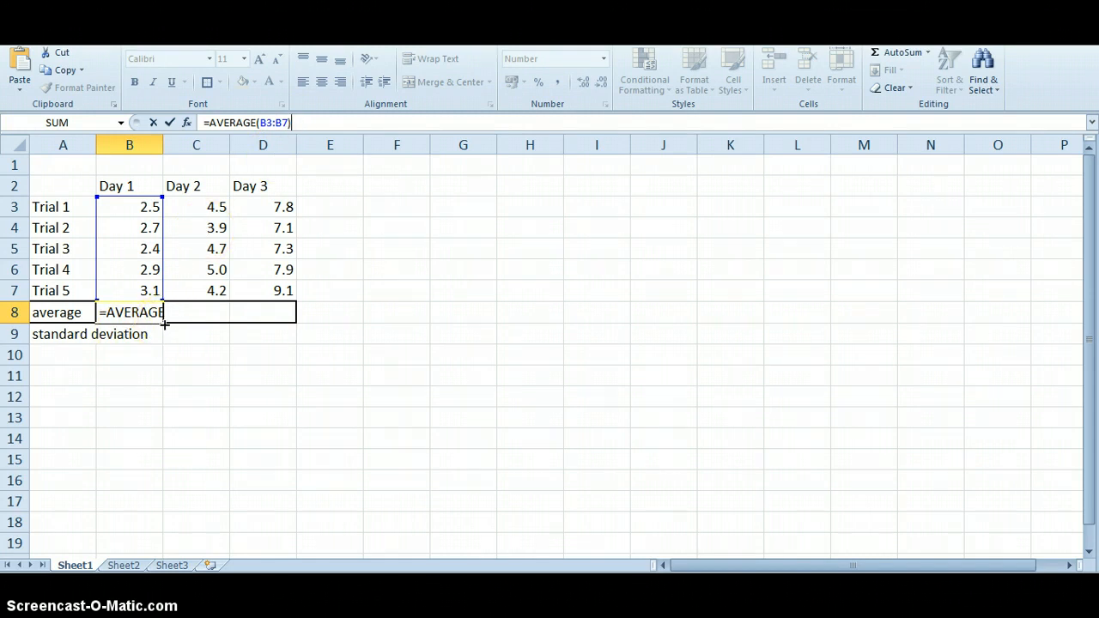
pyautogui.moveTo(164, 324); pyautogui.dragTo(290, 332)
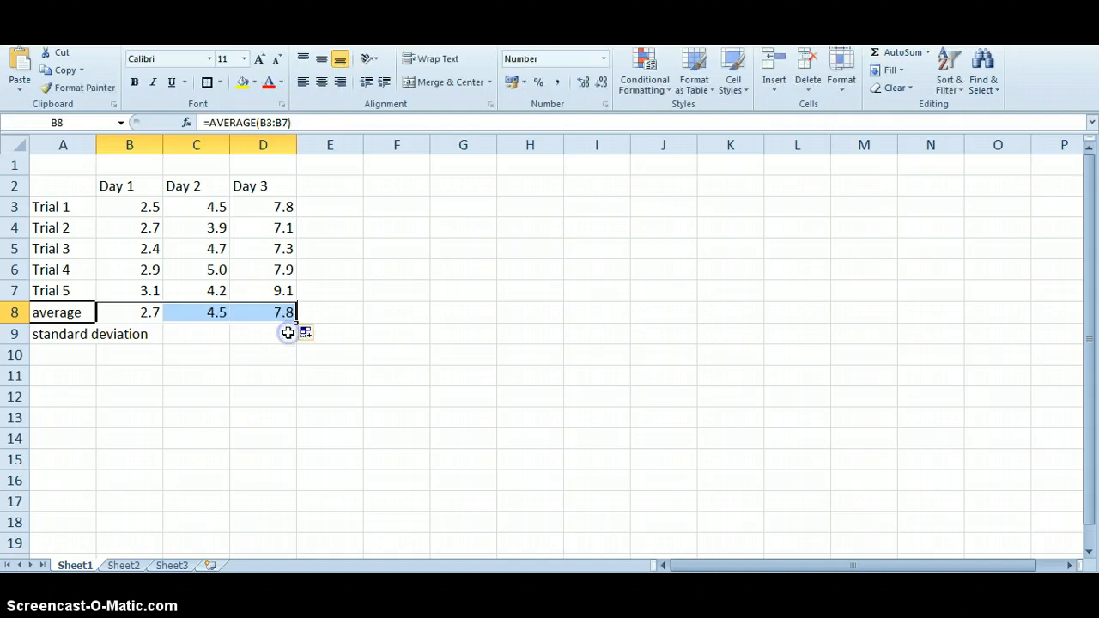
pyautogui.click(249, 348)
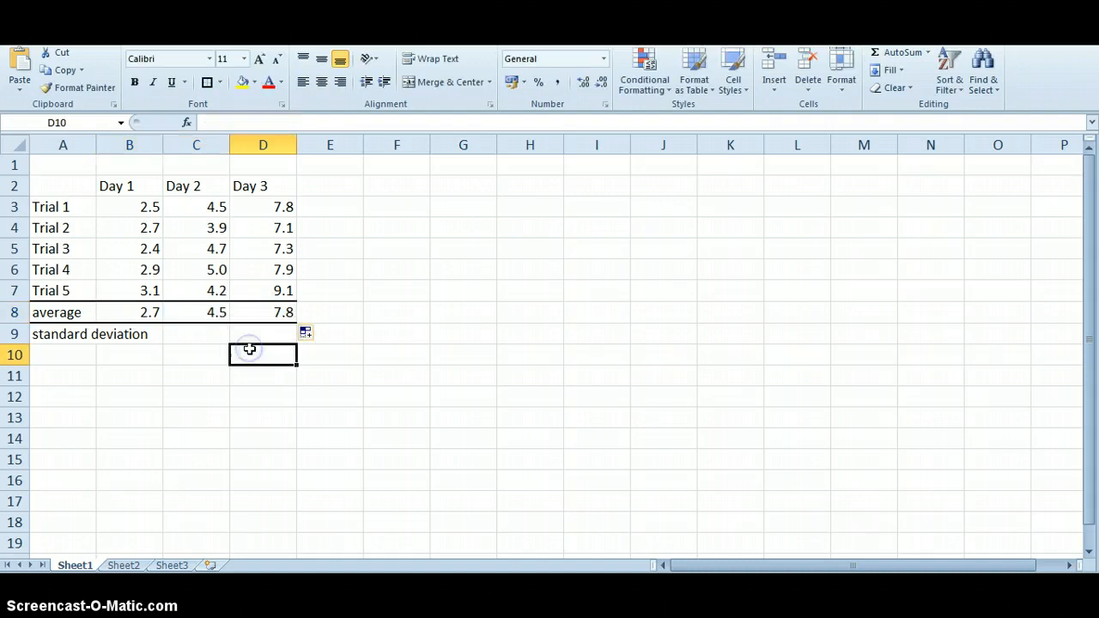
# Calculate the Day 1 standard deviation in B9 with =STDEV(B3:B7) and copy the formula across to C9 and D9
pyautogui.click(120, 341)
pyautogui.write('=')
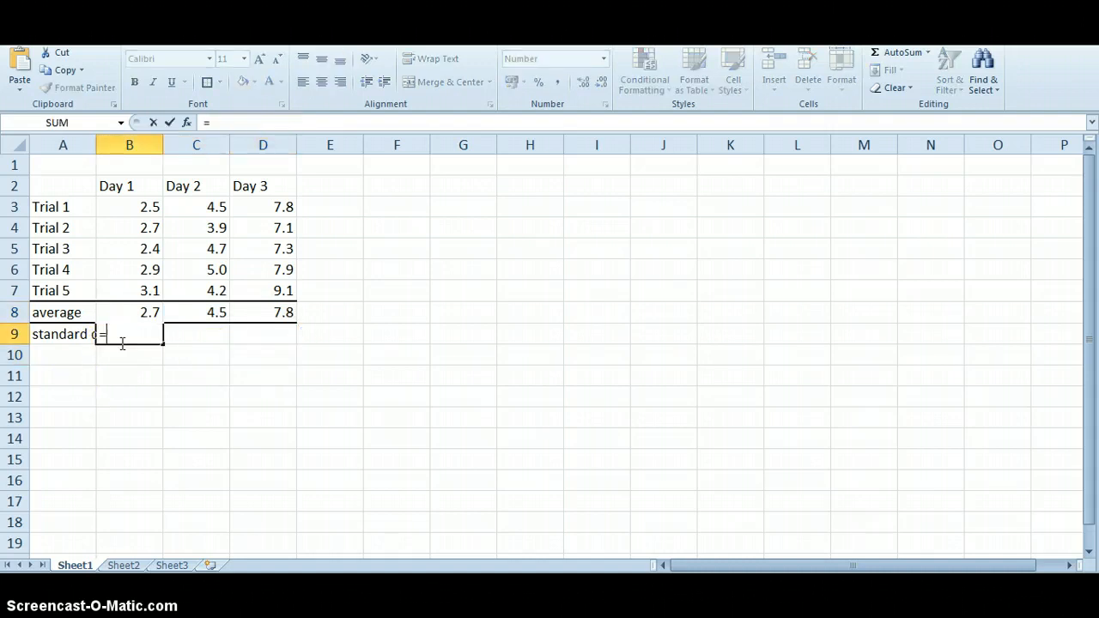
pyautogui.write('s')
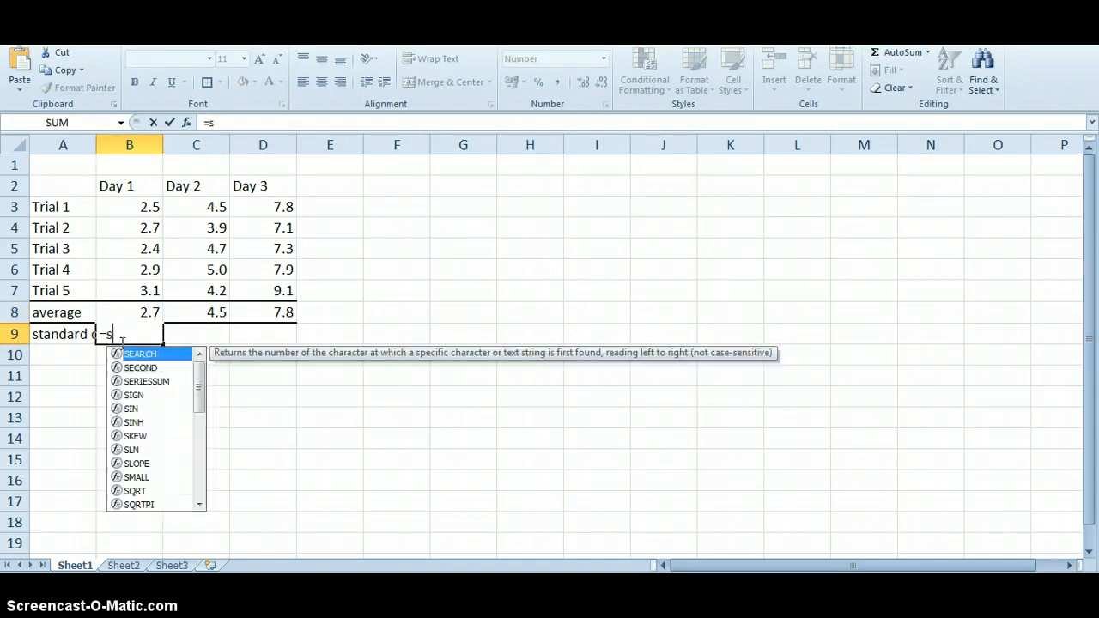
pyautogui.write('tde')
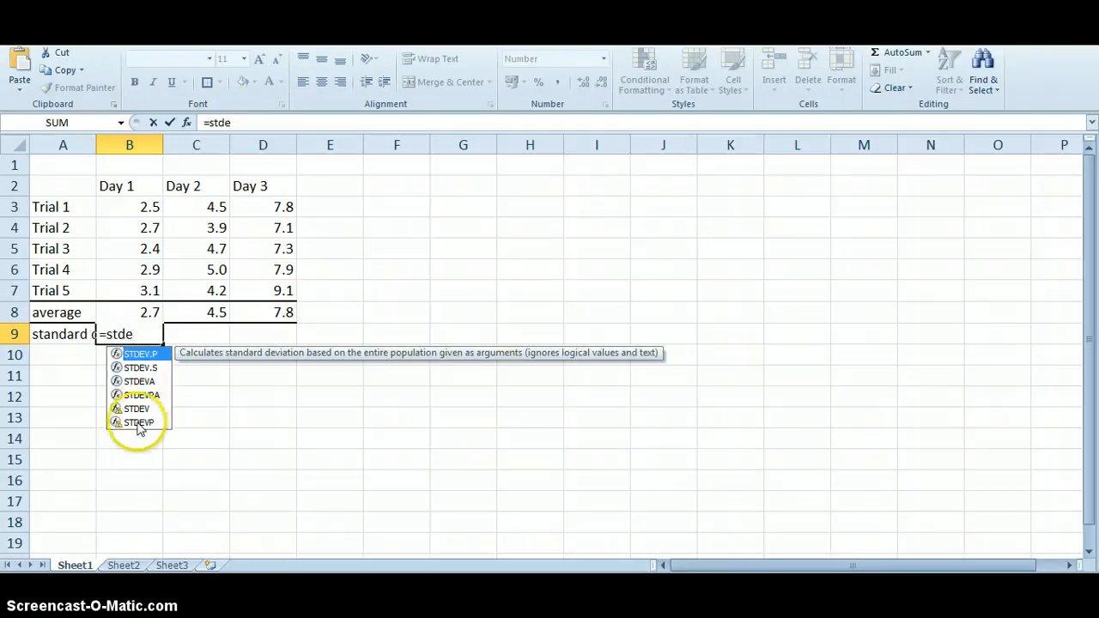
pyautogui.doubleClick(136, 409)
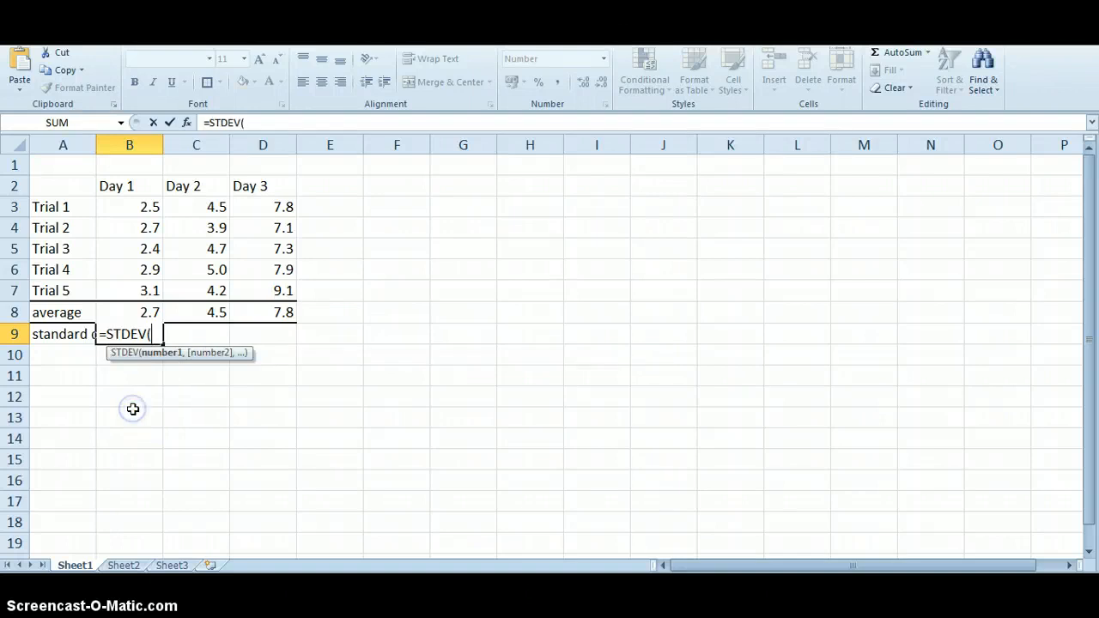
pyautogui.moveTo(142, 206); pyautogui.dragTo(142, 284)
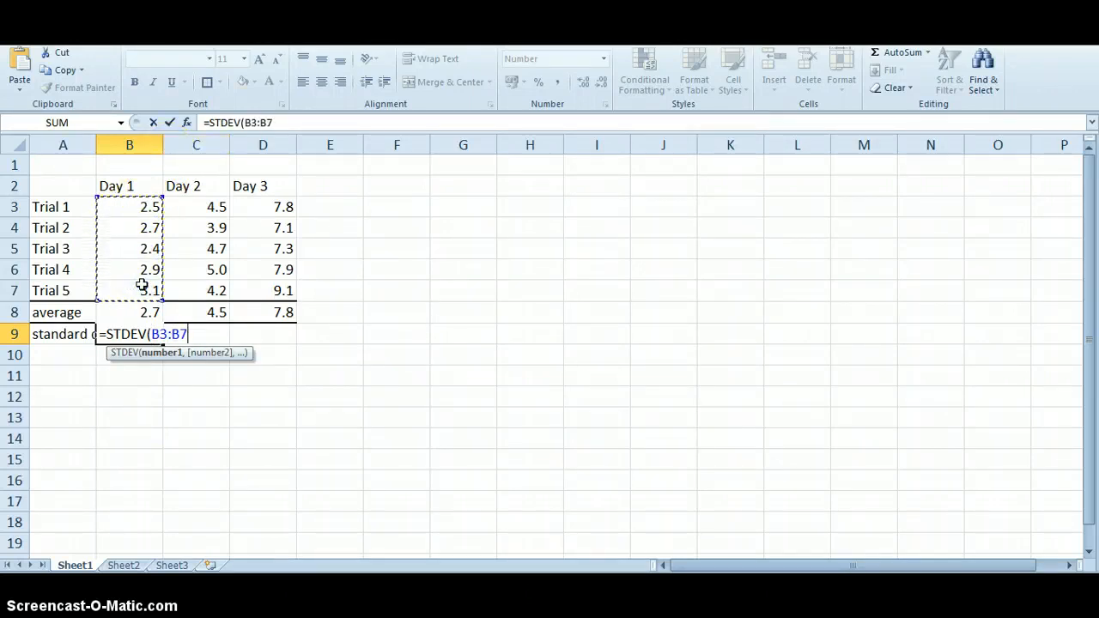
pyautogui.write(')')
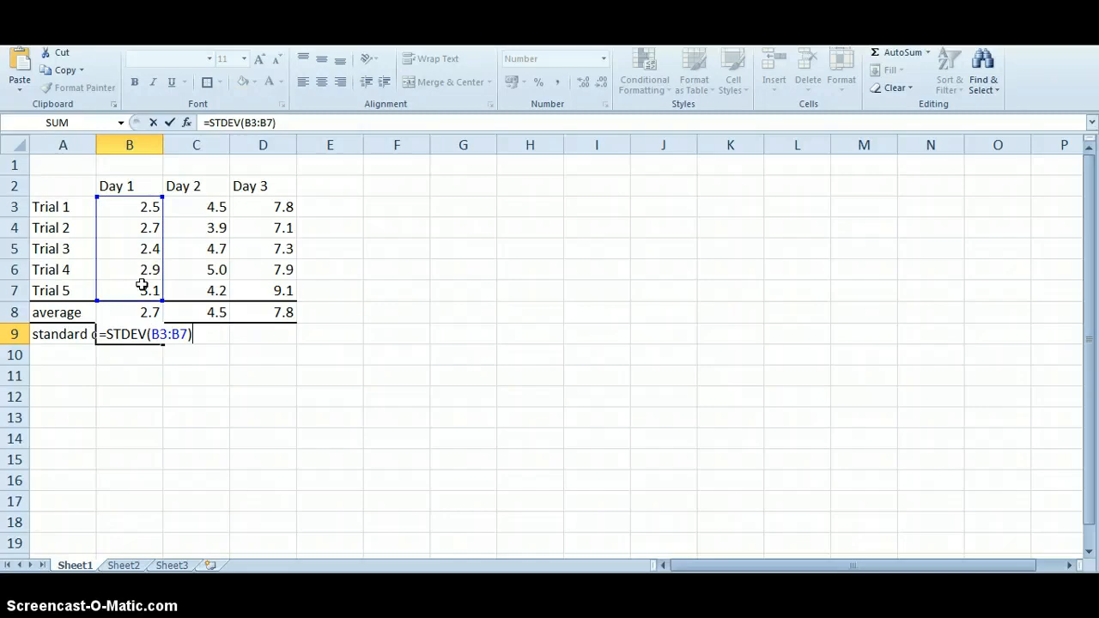
pyautogui.press('Return')
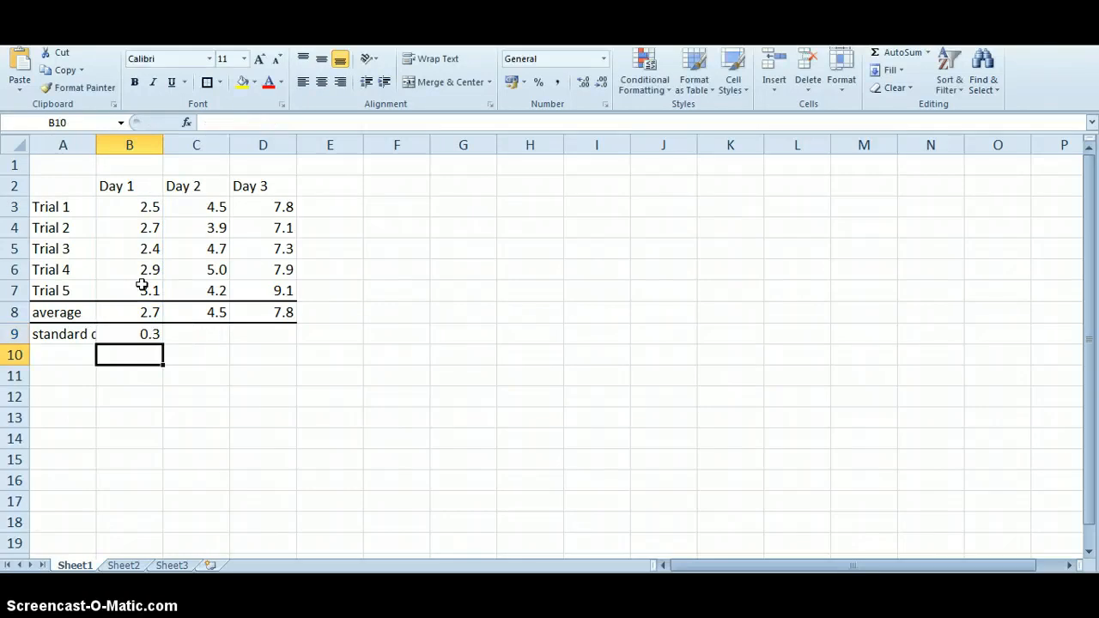
pyautogui.click(108, 341)
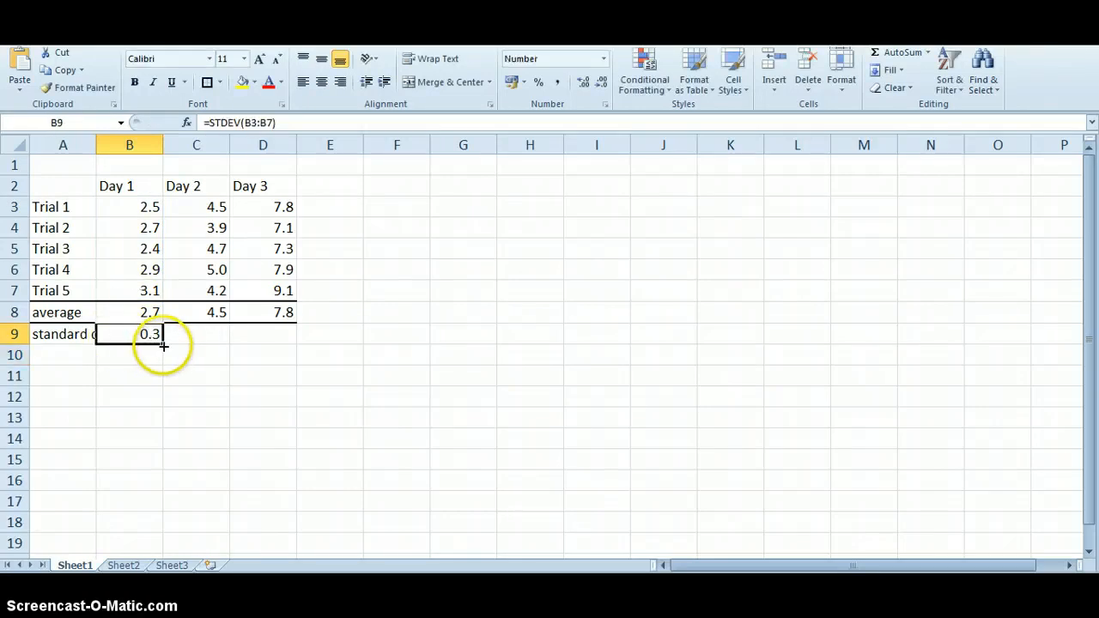
pyautogui.moveTo(164, 345); pyautogui.dragTo(292, 337)
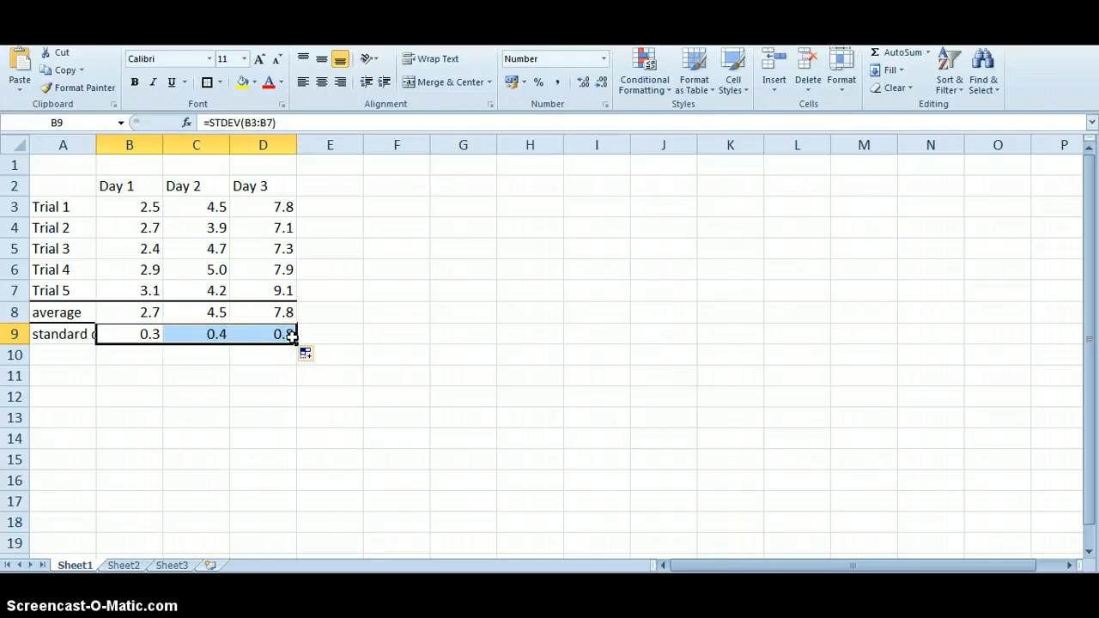
# Insert a 2-D clustered column chart from the average row, cells A8 to D8
pyautogui.click(279, 335)
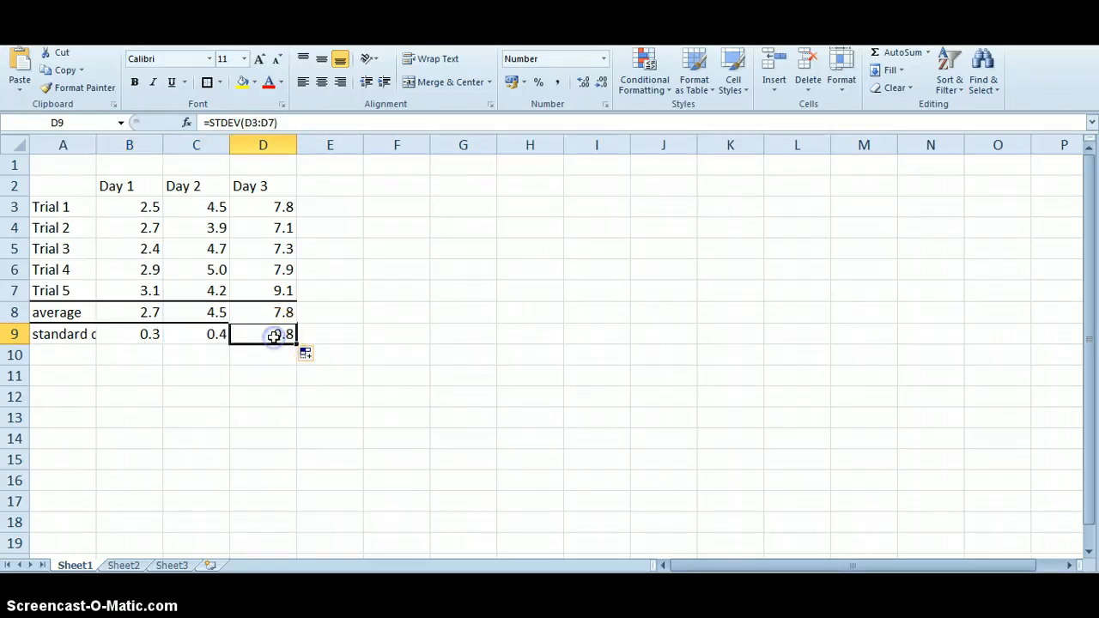
pyautogui.click(172, 415)
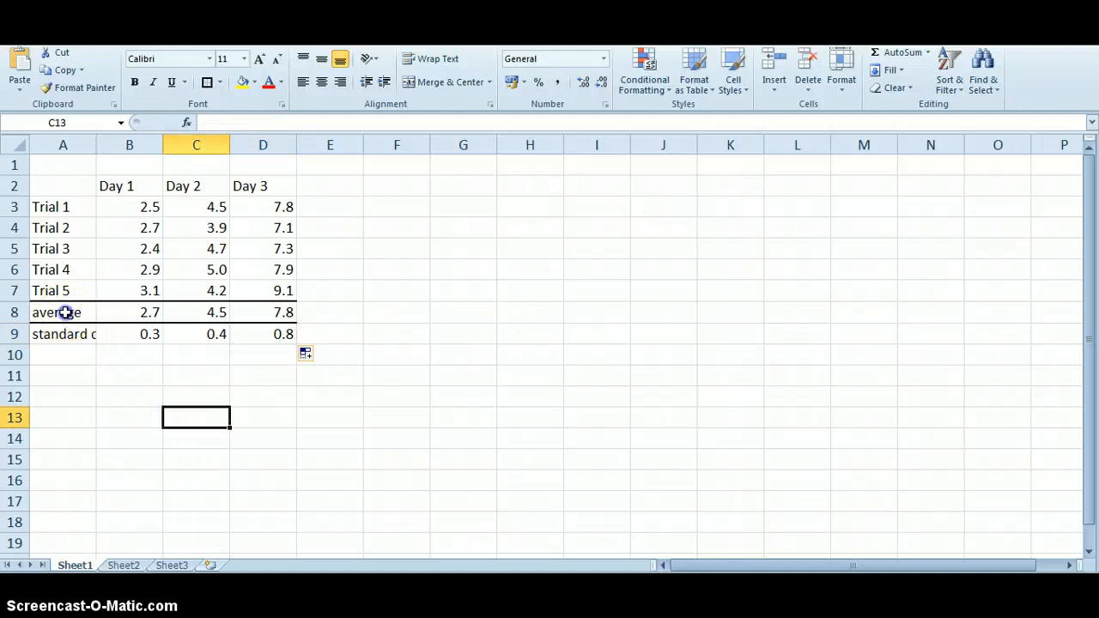
pyautogui.moveTo(68, 313); pyautogui.dragTo(247, 308)
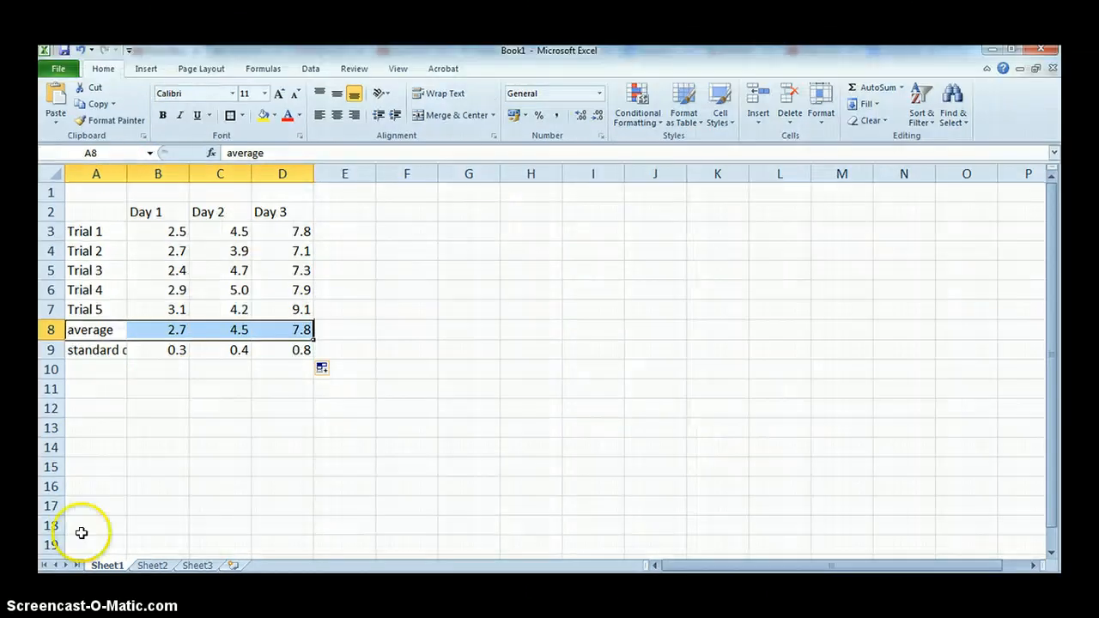
pyautogui.click(146, 68)
pyautogui.click(322, 103)
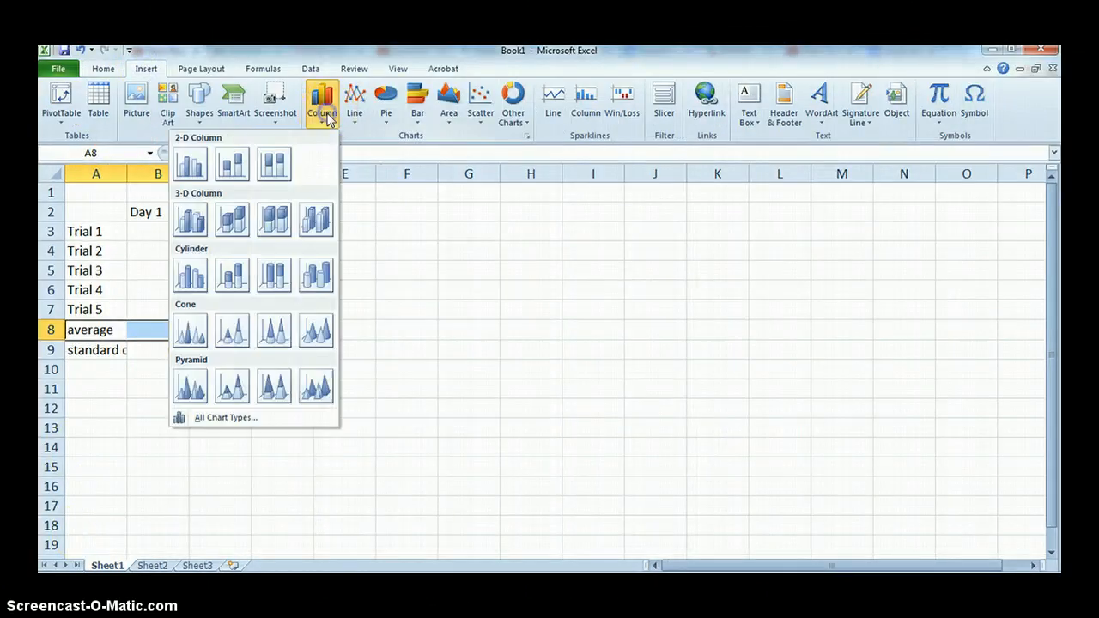
pyautogui.click(201, 164)
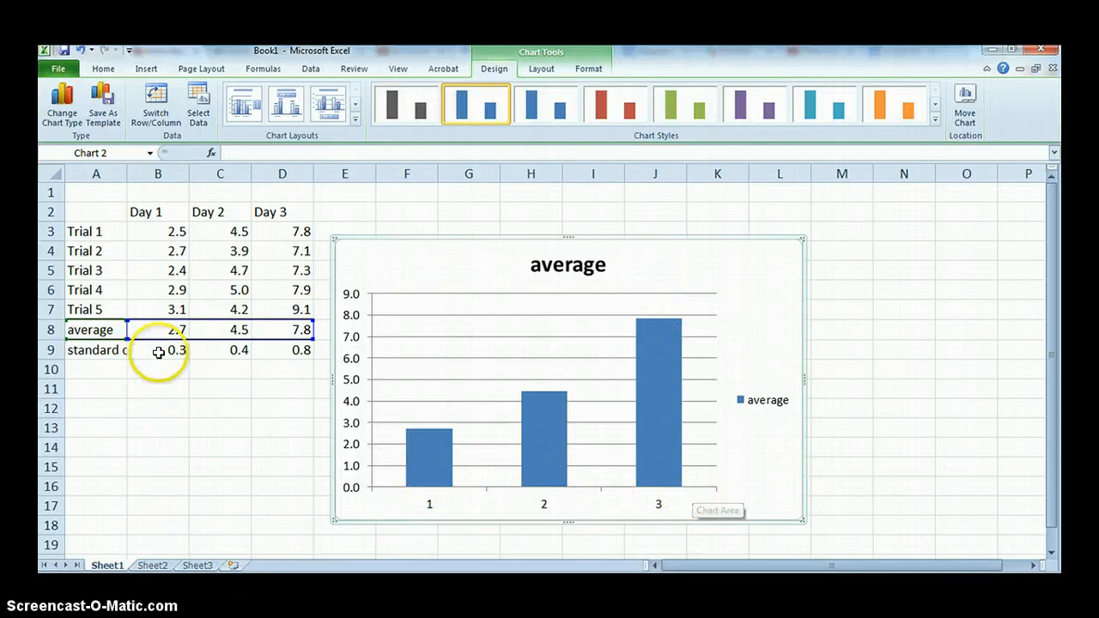
# Add error bars with standard deviation to the average column chart
pyautogui.moveTo(160, 351); pyautogui.dragTo(309, 352)
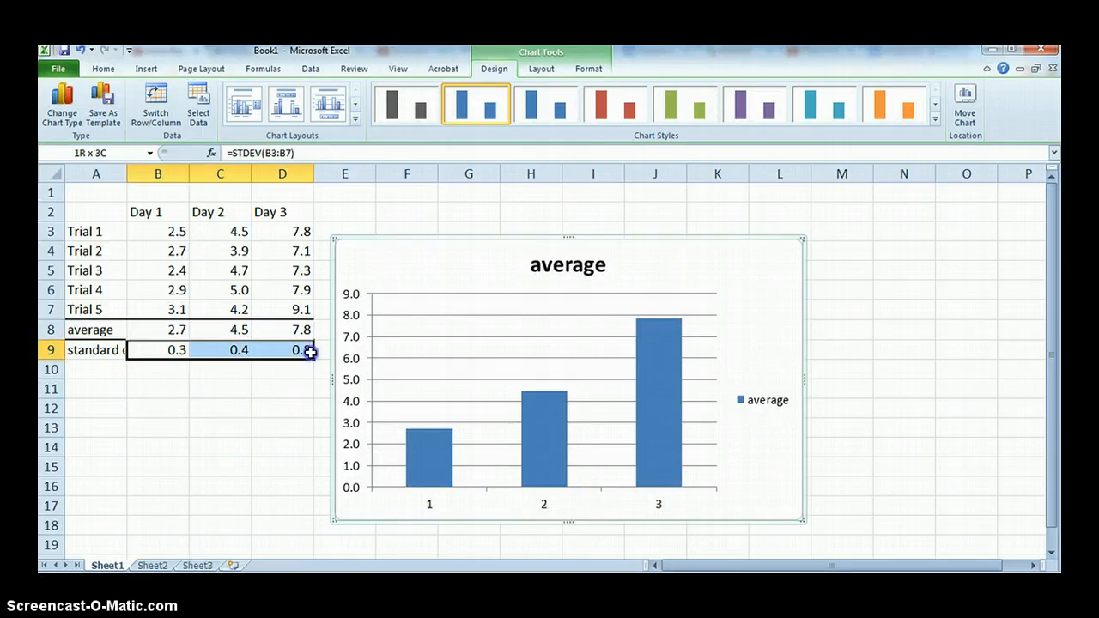
pyautogui.click(443, 455)
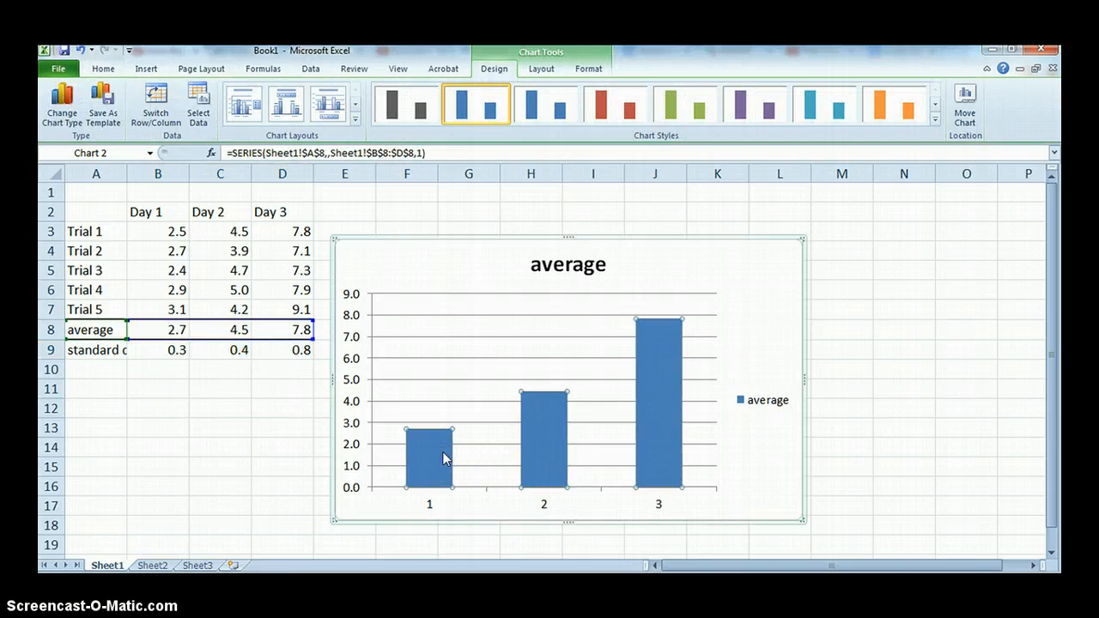
pyautogui.moveTo(772, 370); pyautogui.dragTo(773, 366)
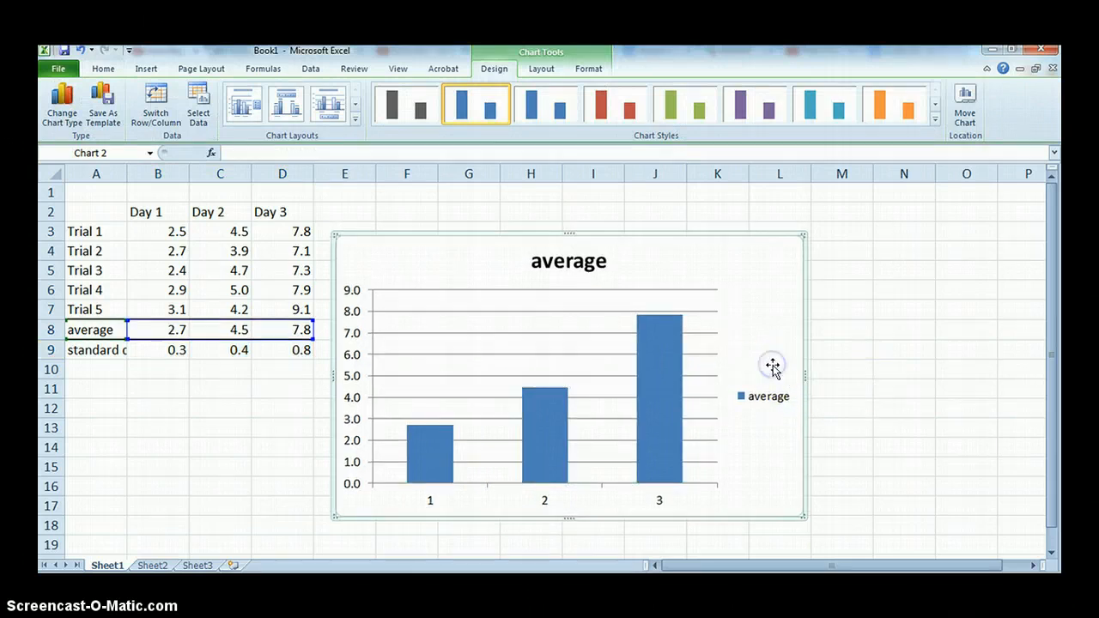
pyautogui.click(541, 70)
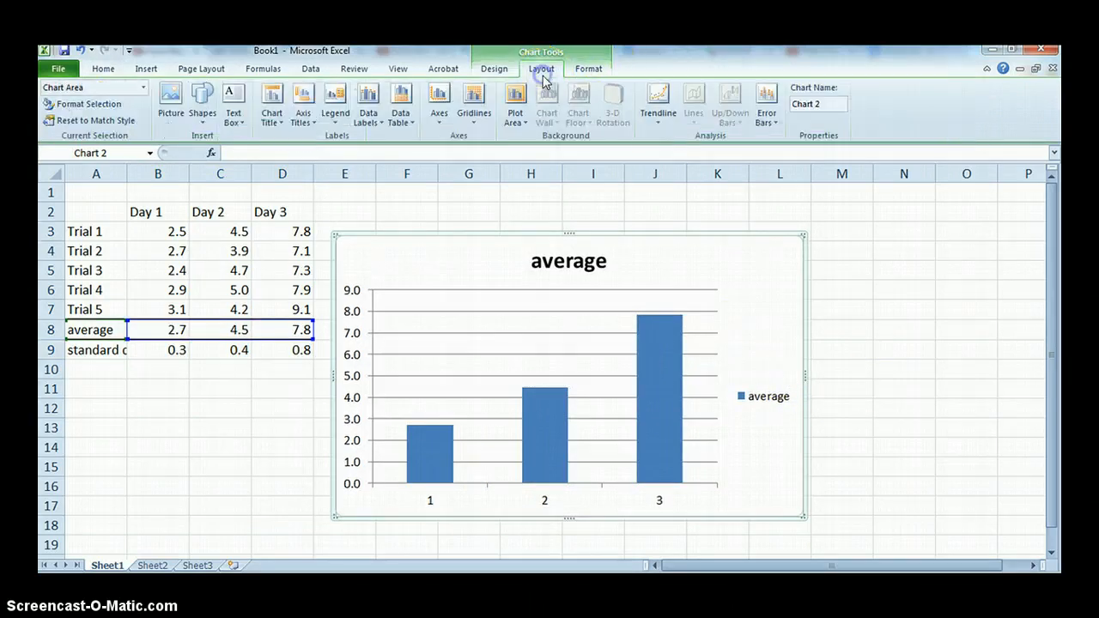
pyautogui.click(768, 122)
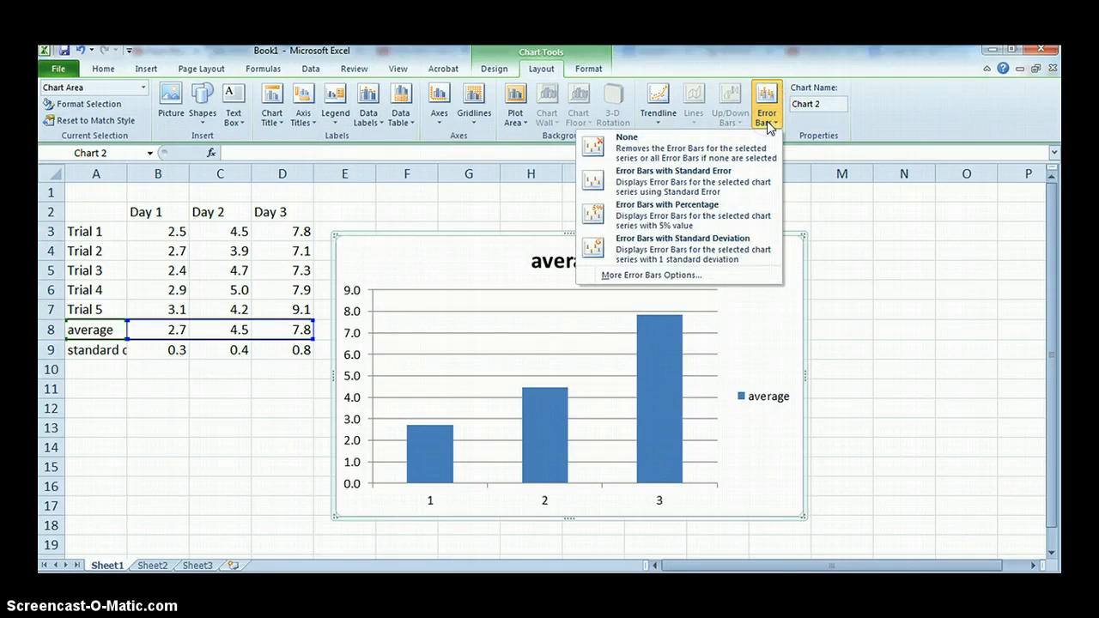
pyautogui.click(704, 253)
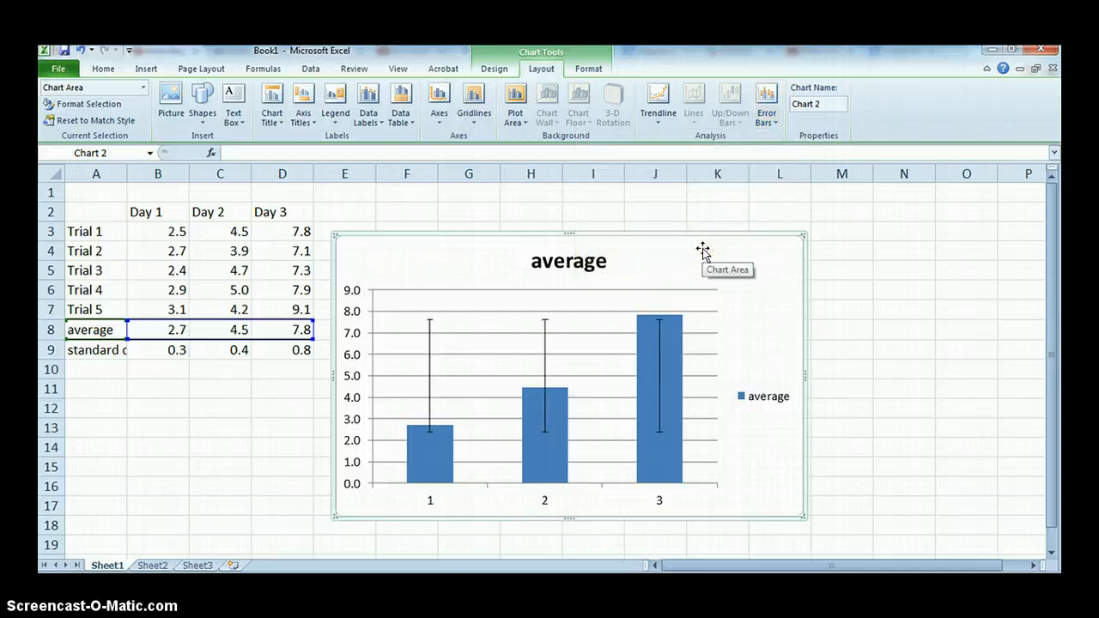
# Switch the chart's error bars to a custom error amount, with B9:D9 as the positive error value
pyautogui.click(428, 372)
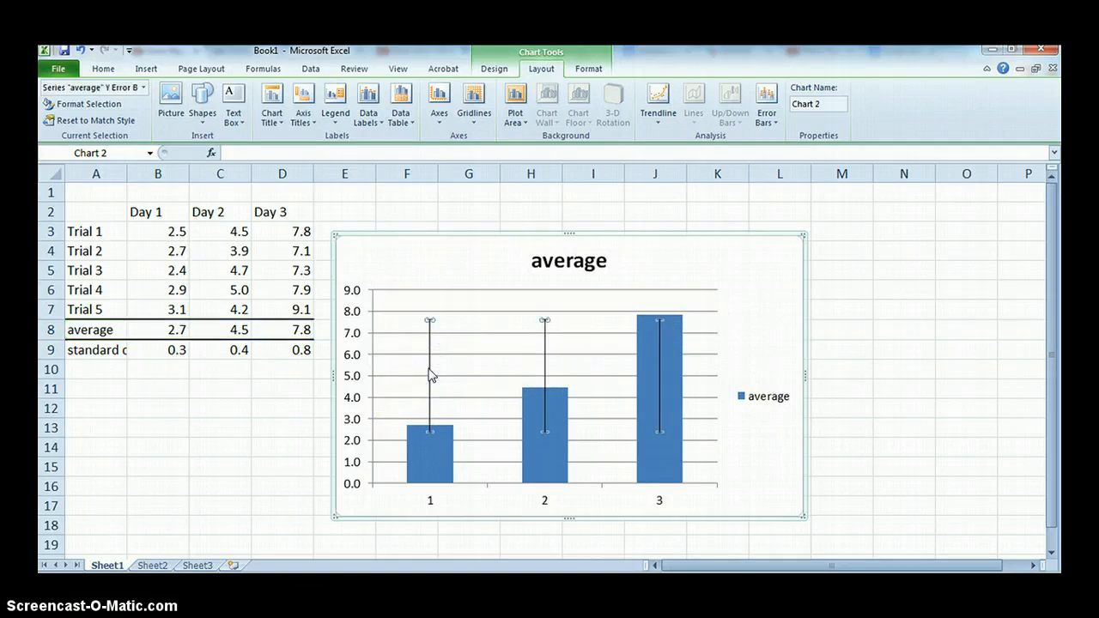
pyautogui.rightClick(429, 371)
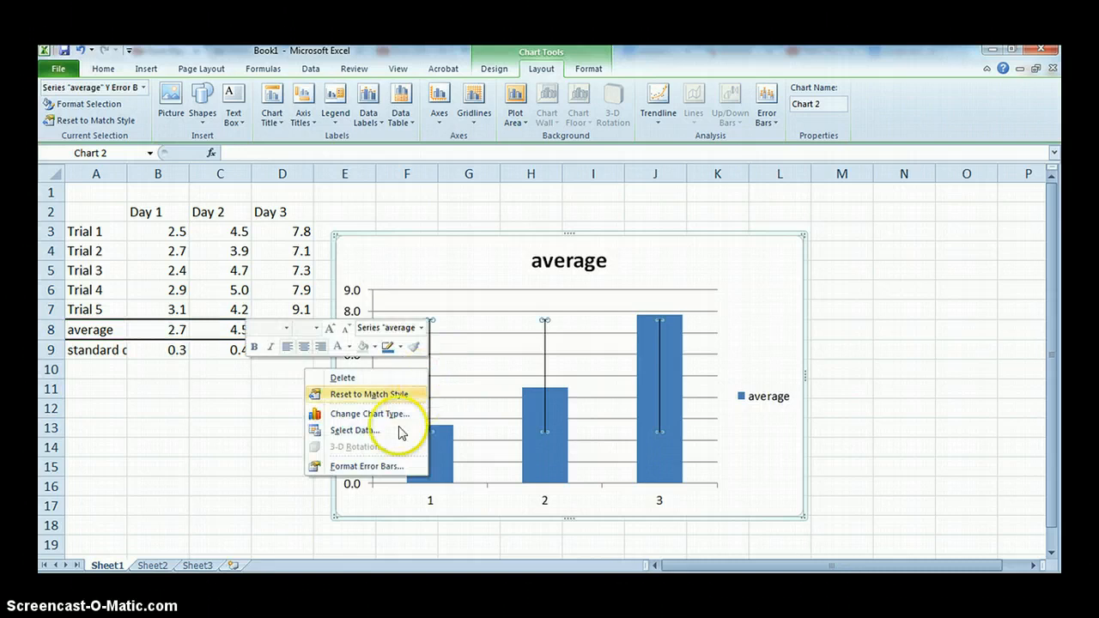
pyautogui.click(371, 467)
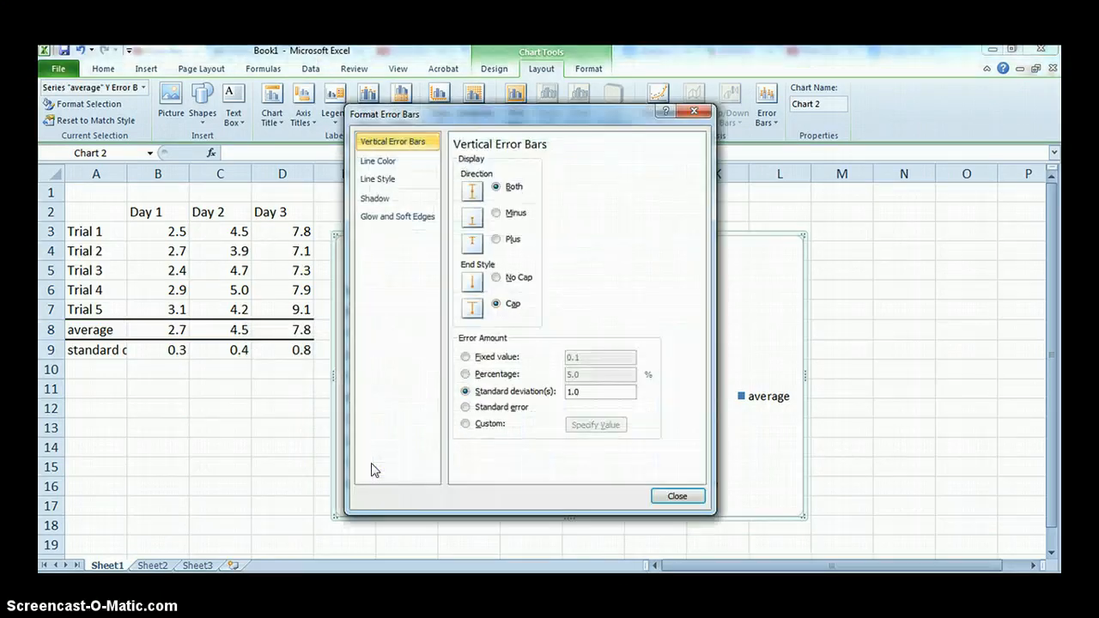
pyautogui.click(486, 426)
pyautogui.click(595, 425)
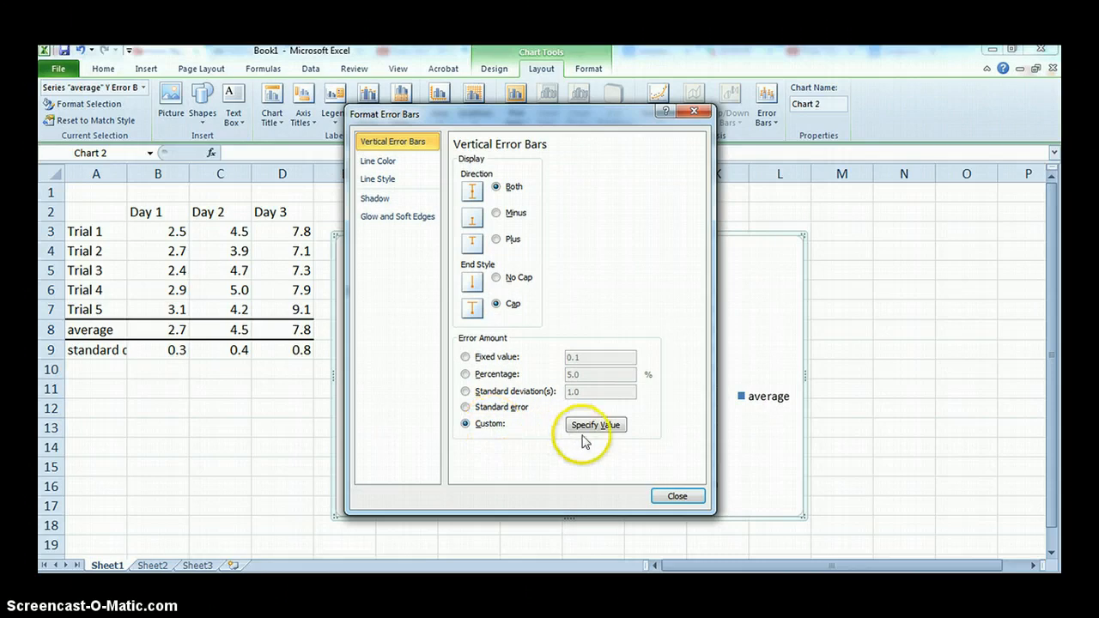
pyautogui.moveTo(154, 357); pyautogui.dragTo(302, 346)
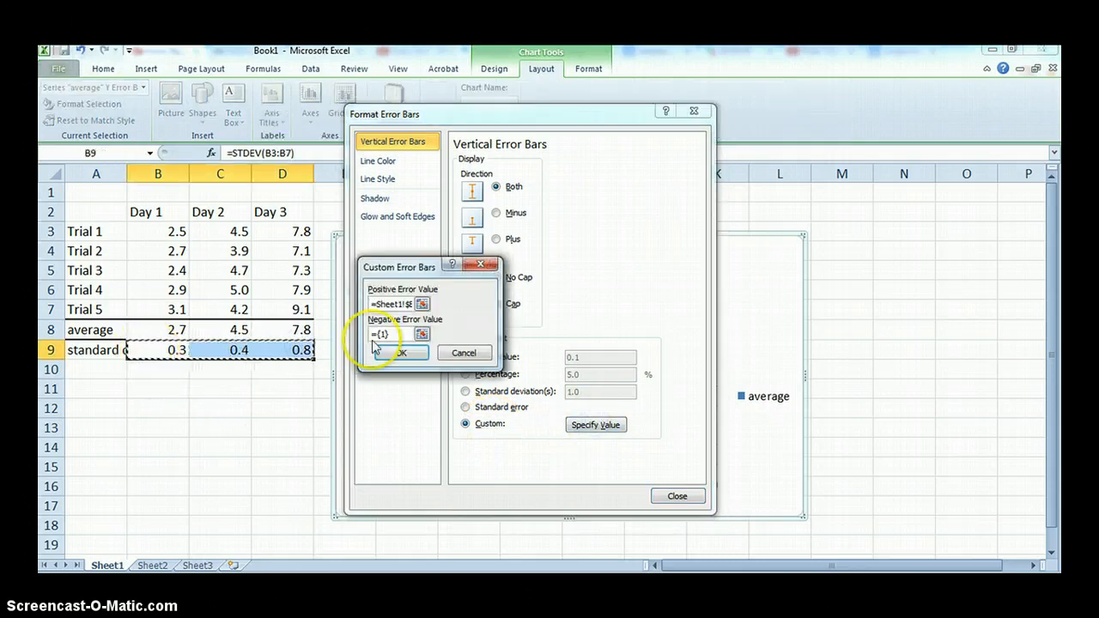
pyautogui.click(411, 283)
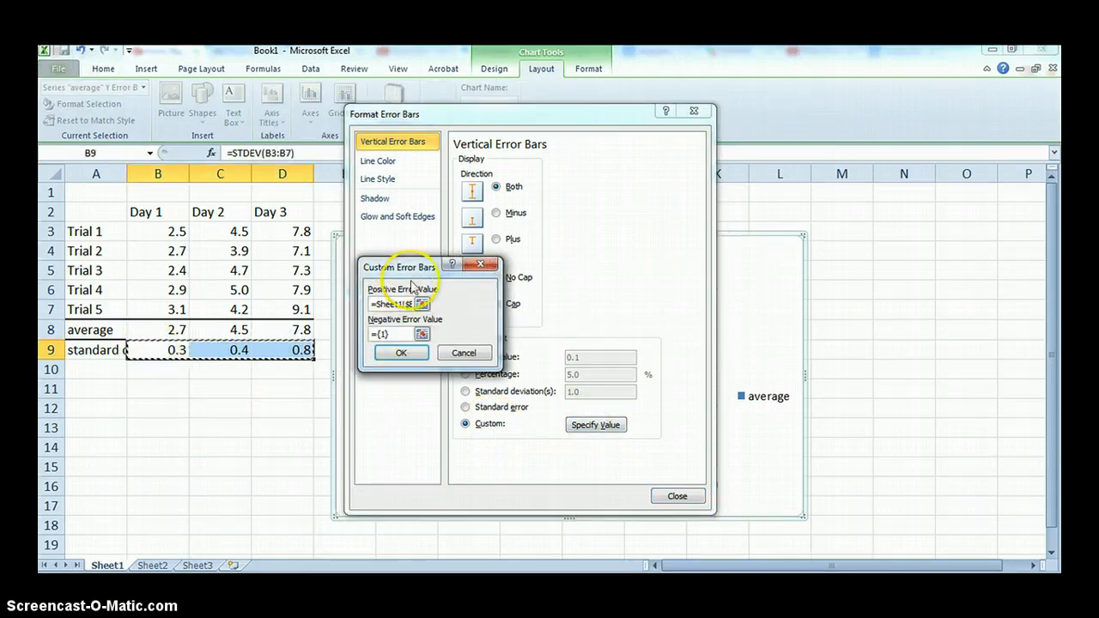
# Set the custom negative error value to B9:D9 and apply the error bar formatting to the chart
pyautogui.click(421, 333)
pyautogui.moveTo(162, 352); pyautogui.dragTo(287, 348)
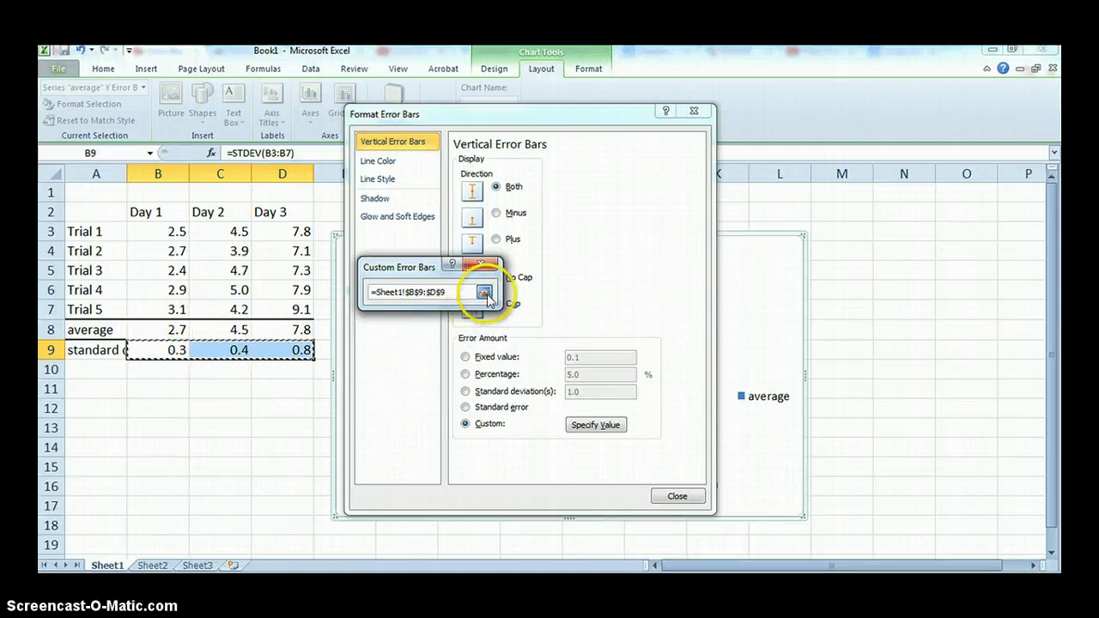
pyautogui.click(484, 293)
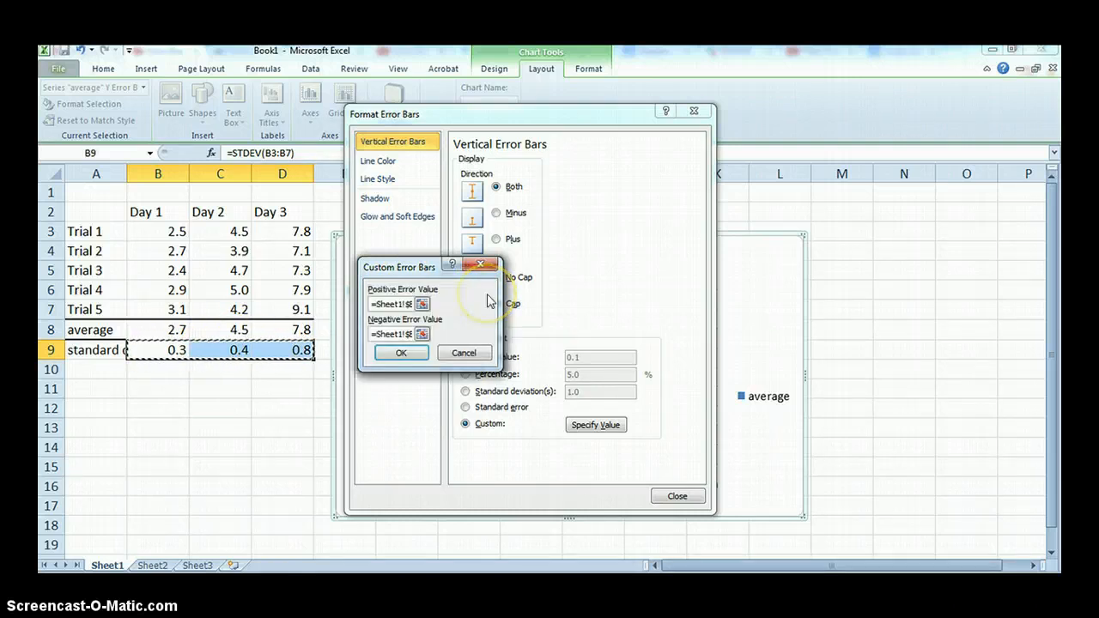
pyautogui.click(398, 354)
pyautogui.click(684, 497)
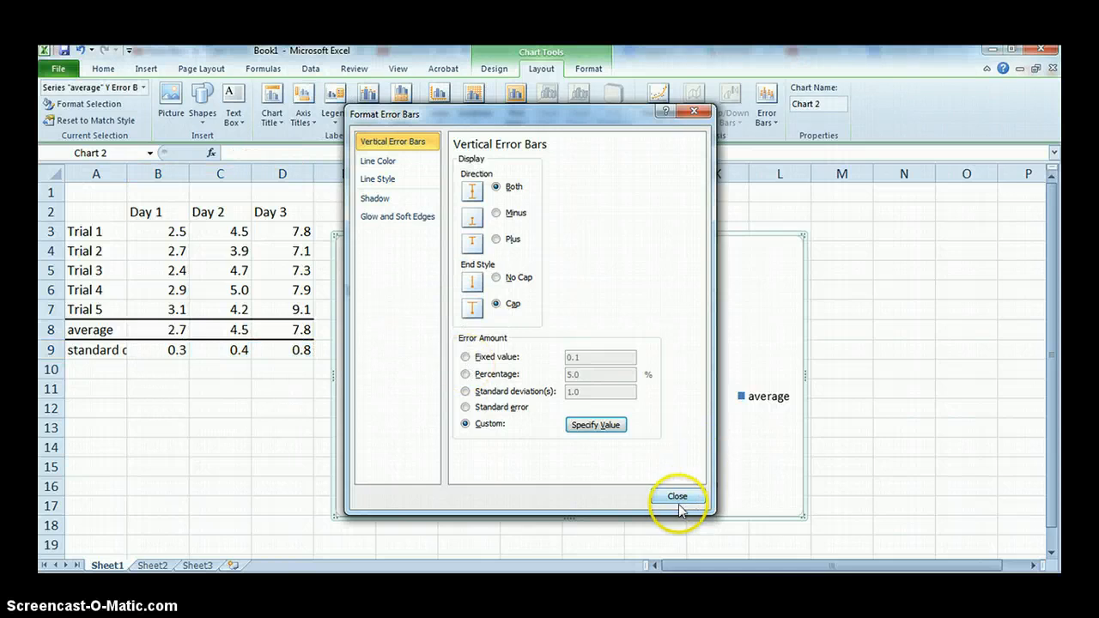
pyautogui.click(1017, 347)
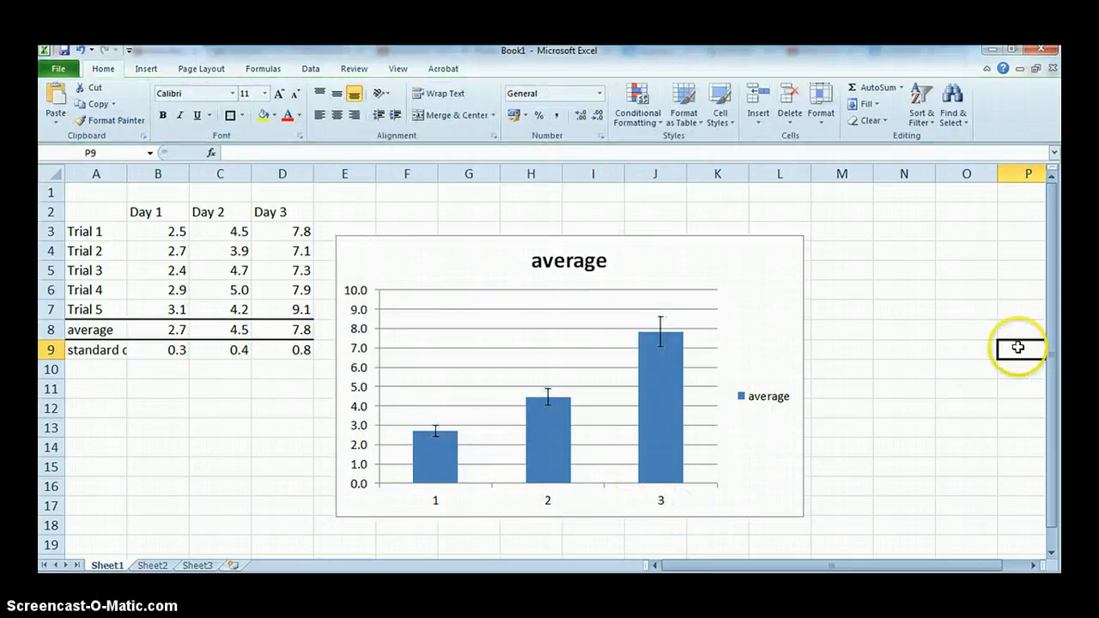
pyautogui.click(659, 324)
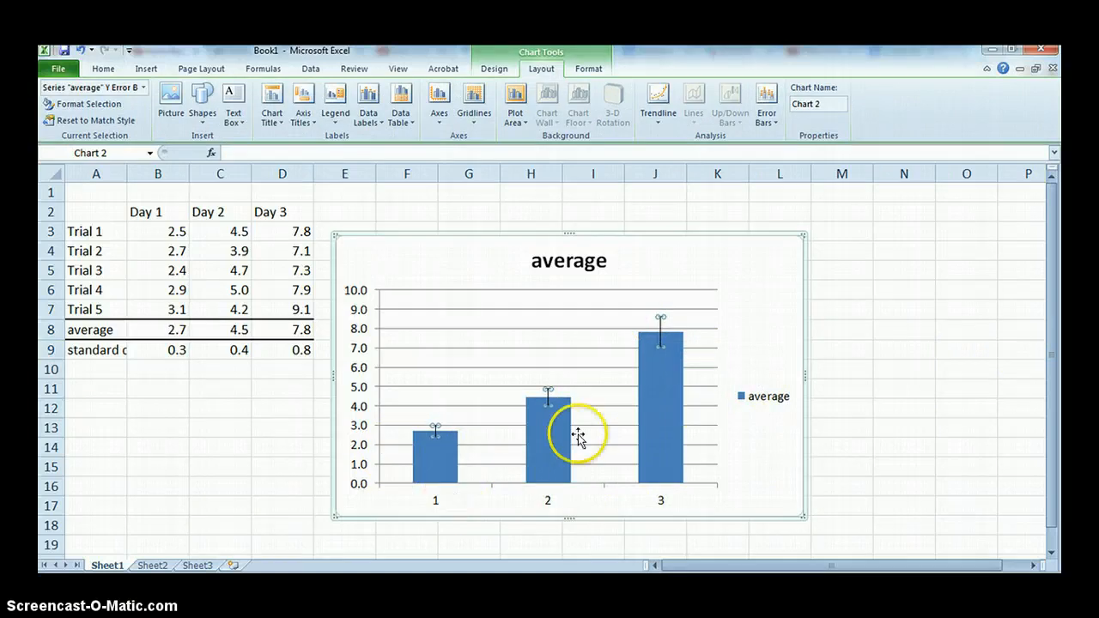
pyautogui.click(832, 422)
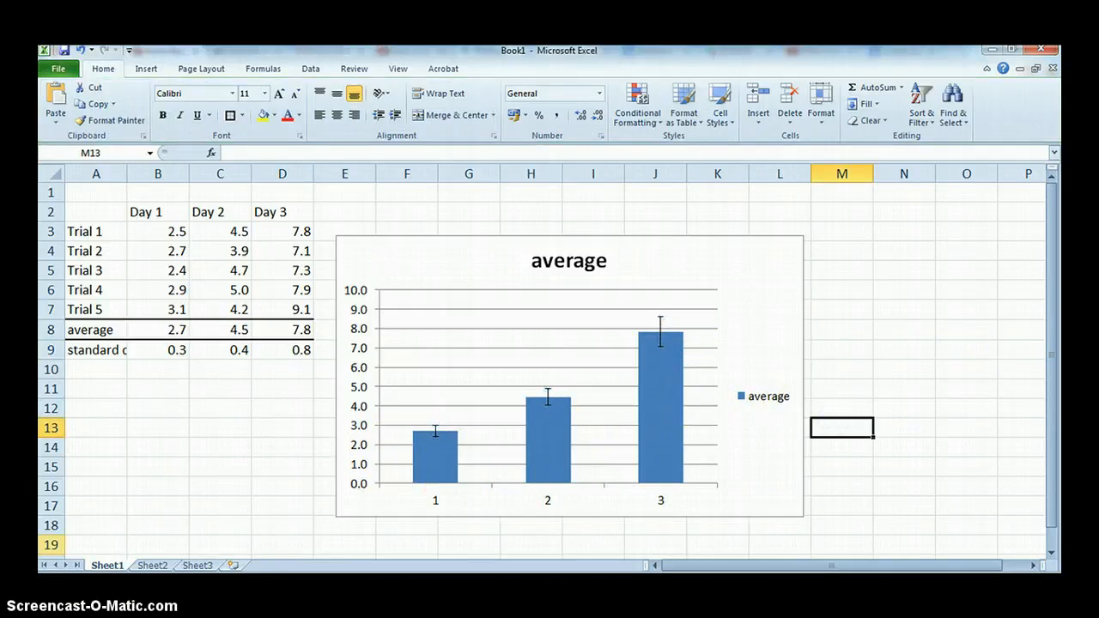